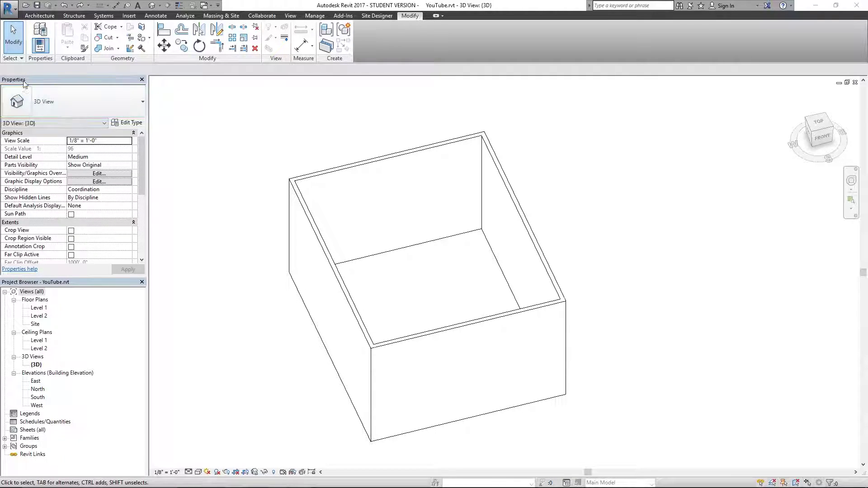
left_click(41, 50)
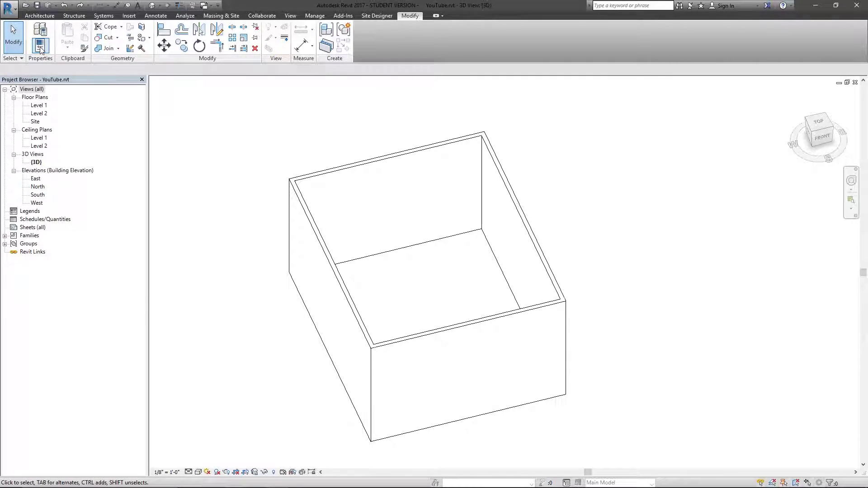
left_click(41, 51)
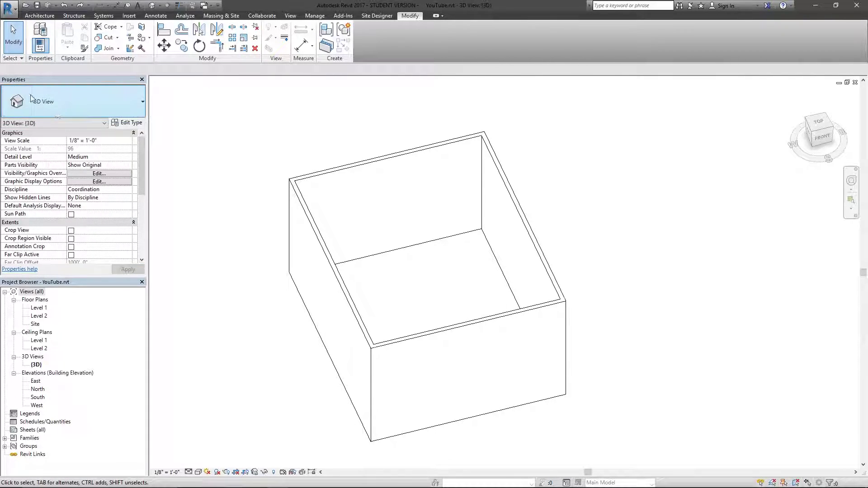
left_click(40, 29)
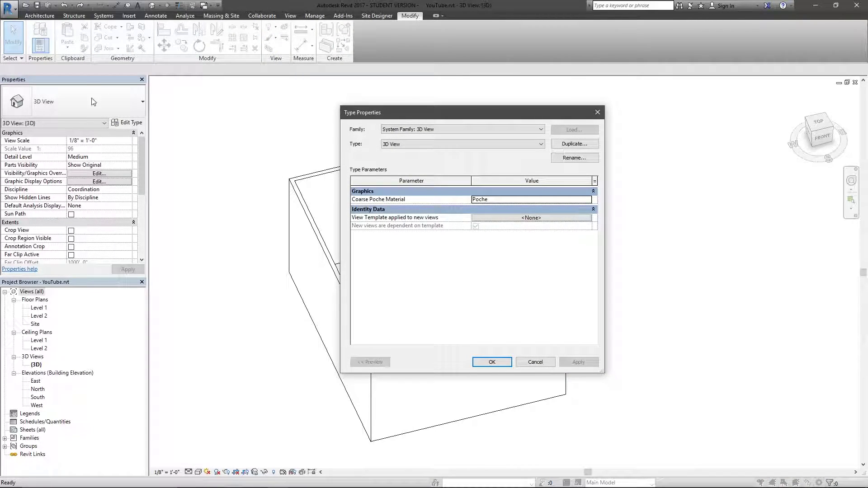
left_click(597, 113)
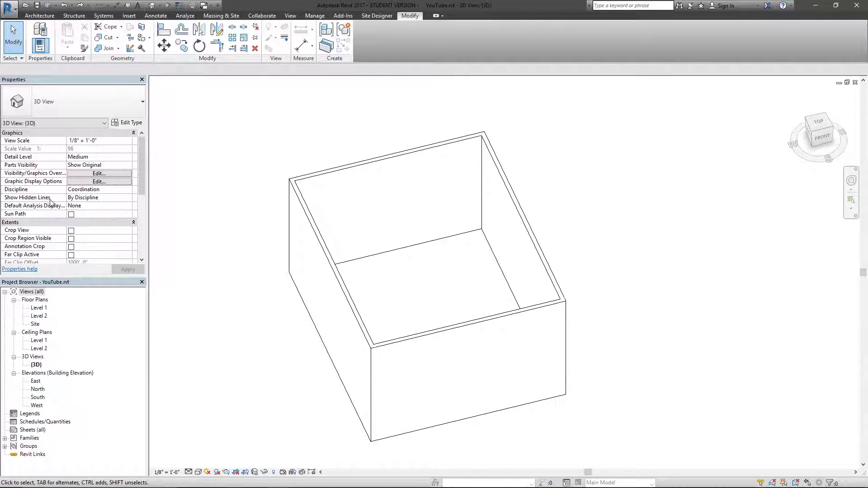
scroll(58, 213, "down", 4)
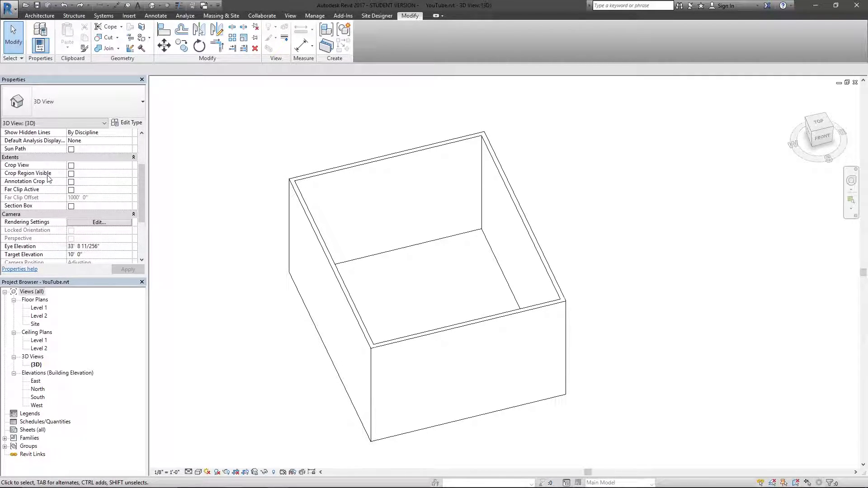
scroll(48, 178, "up", 5)
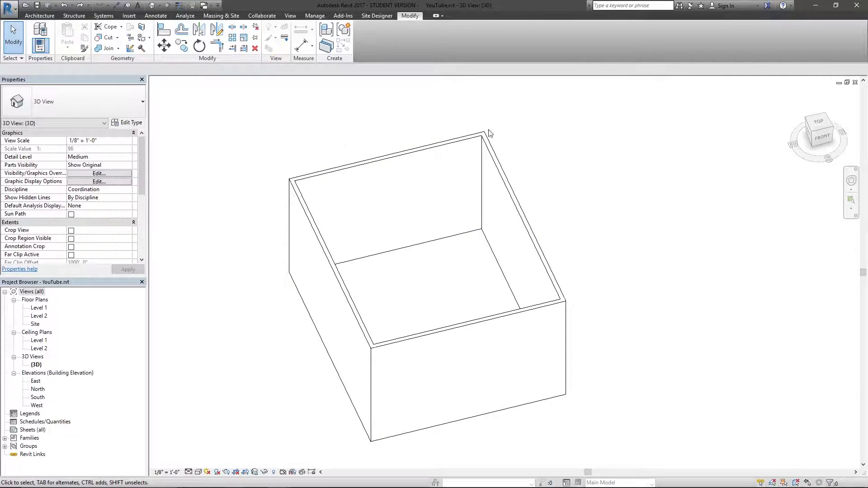
Select the back wall and review its Generic - 8" type properties and the list of wall types.
left_click(386, 164)
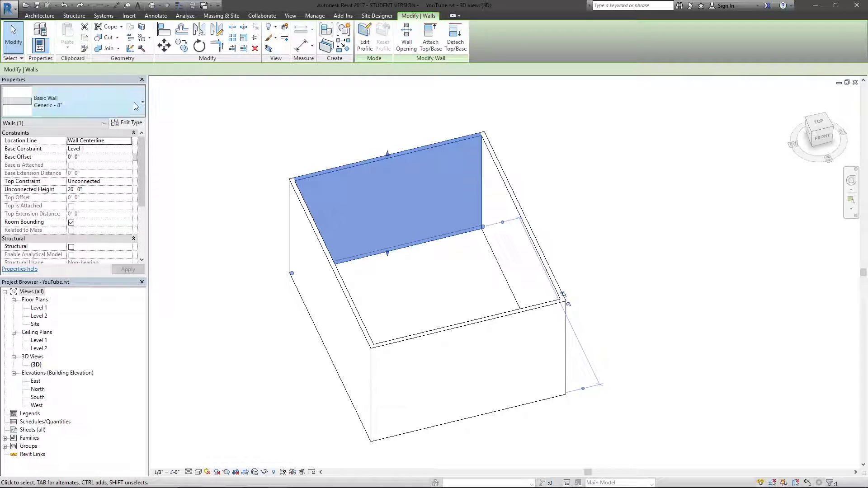
left_click(134, 124)
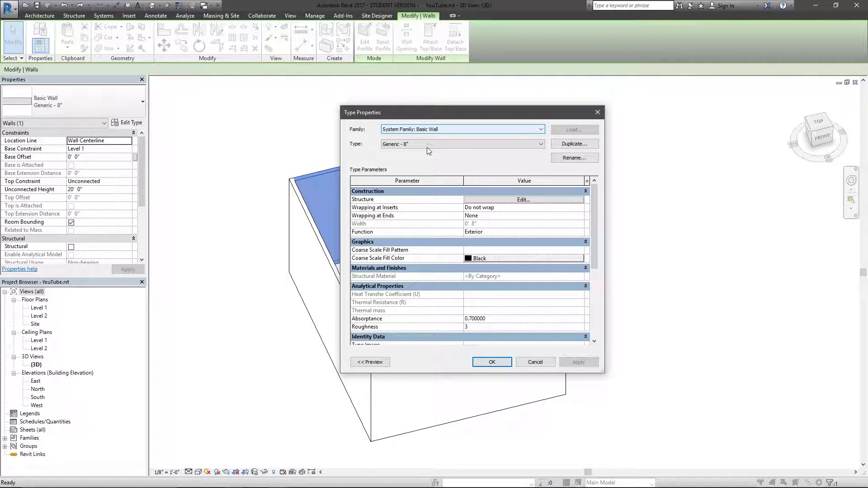
left_click(404, 145)
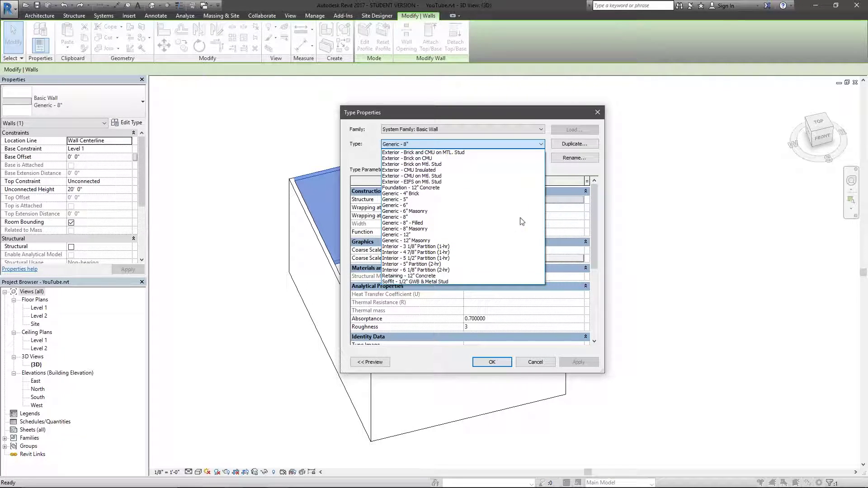
left_click(541, 143)
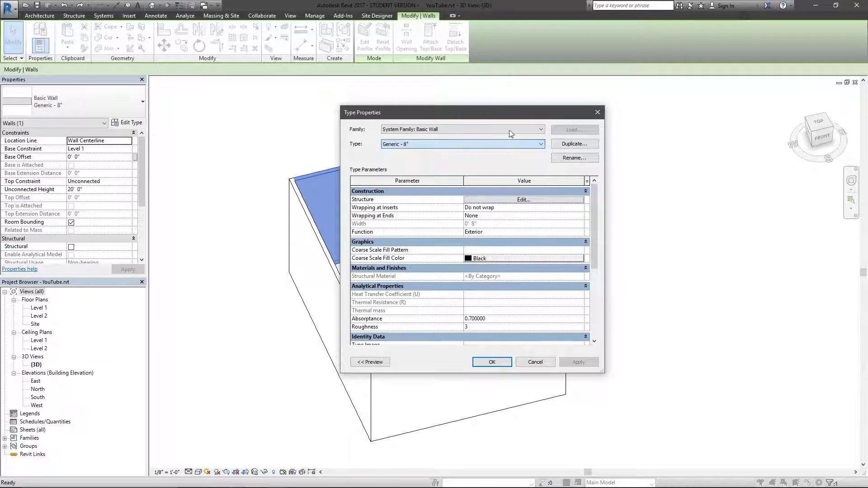
left_click(597, 112)
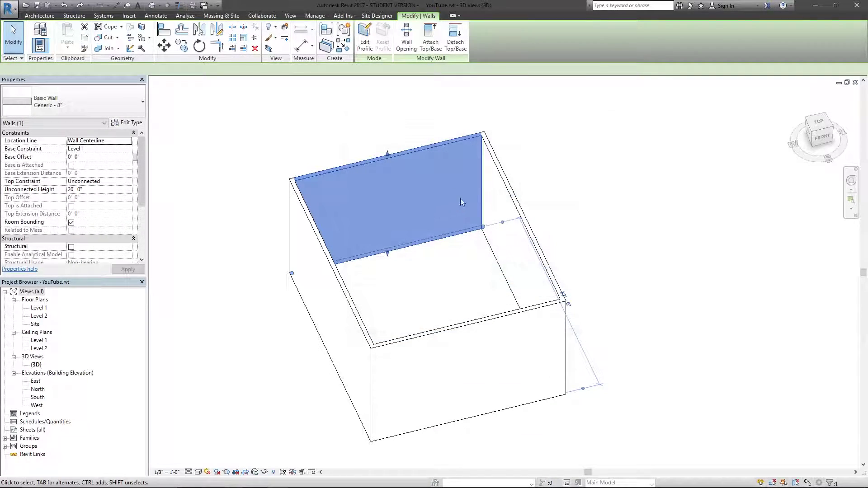
Switch the back wall to Generic - 12", then to Generic - 8" - Filled.
left_click(118, 100)
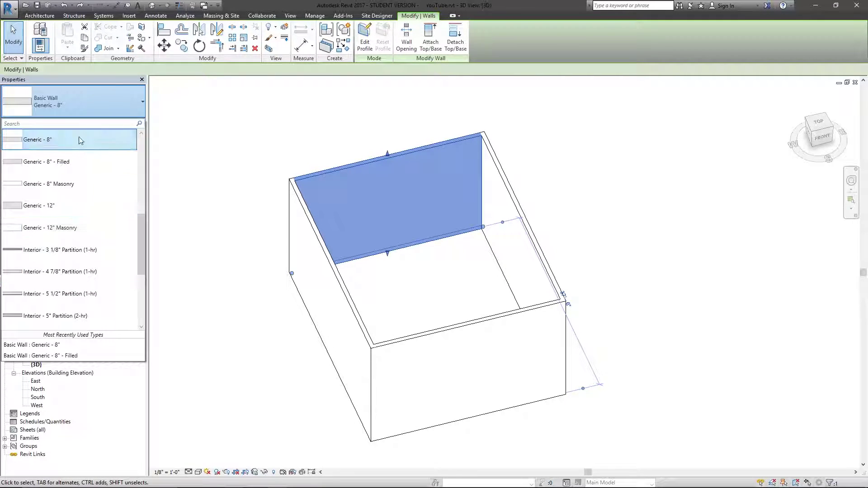
left_click(75, 206)
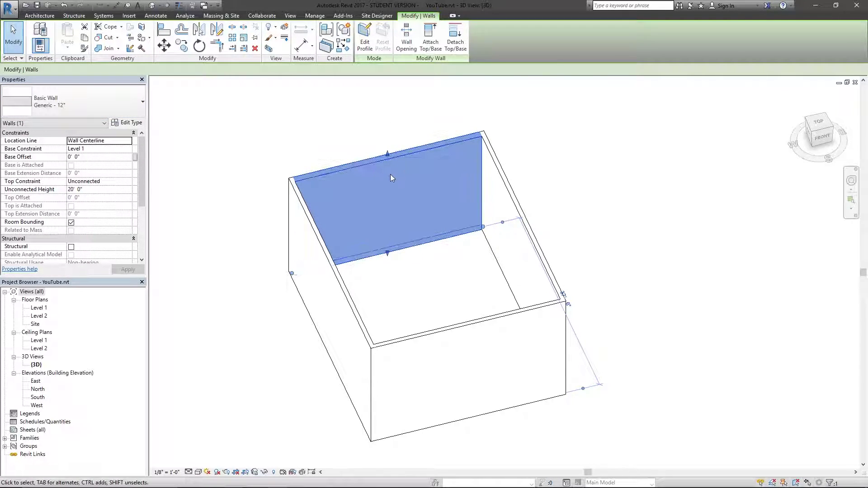
left_click(131, 110)
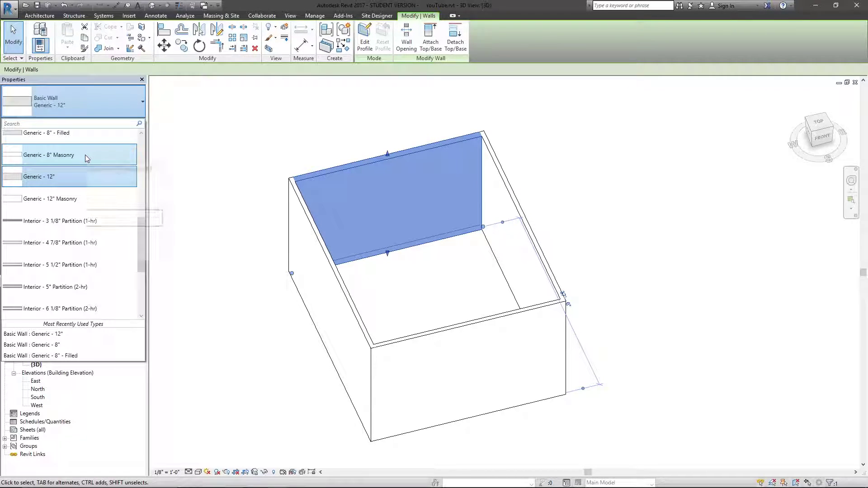
left_click(302, 149)
Select the left wall, view its wall type list, then clear the selection.
left_click(342, 282)
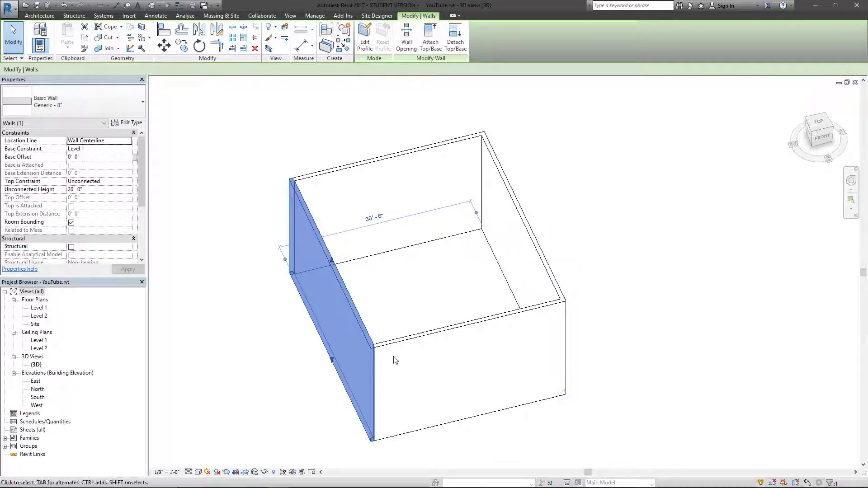
left_click(72, 102)
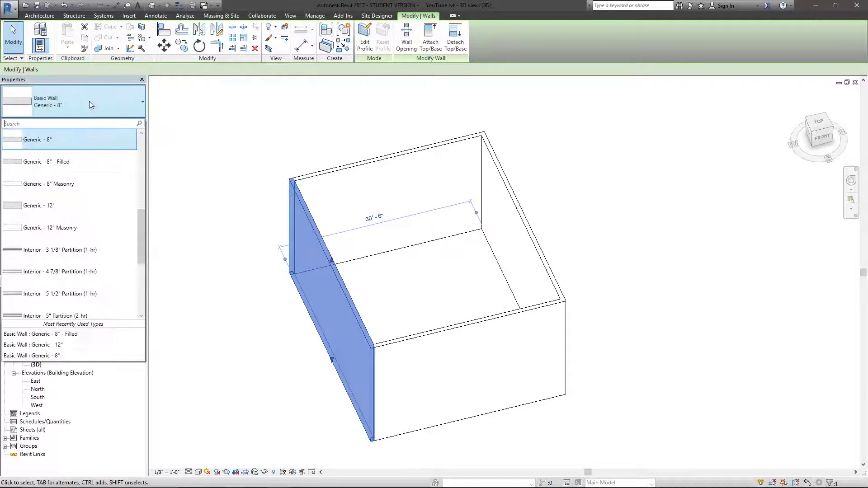
left_click(194, 142)
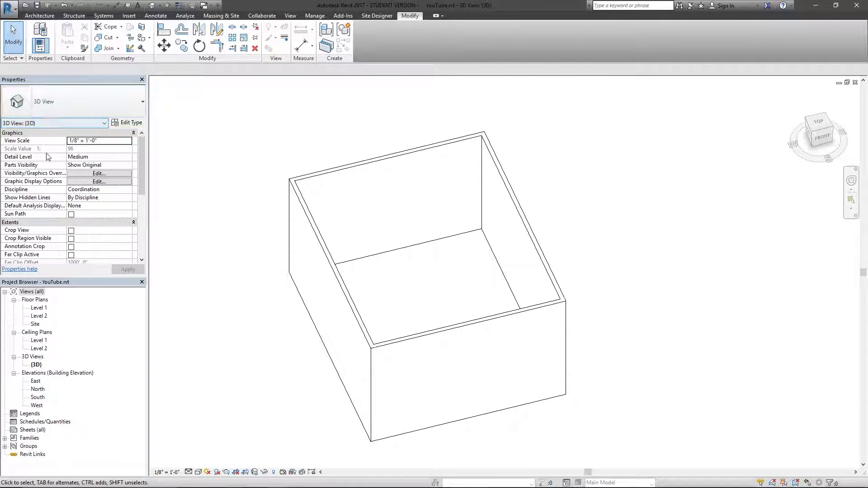
Cancel the 3D view's type properties, then select the left wall and review its Generic - 8" properties.
left_click(127, 123)
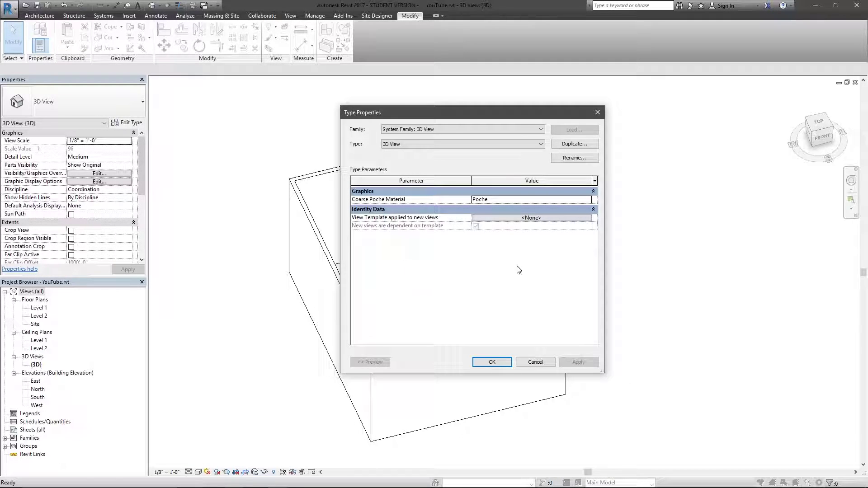
left_click(530, 364)
left_click(329, 233)
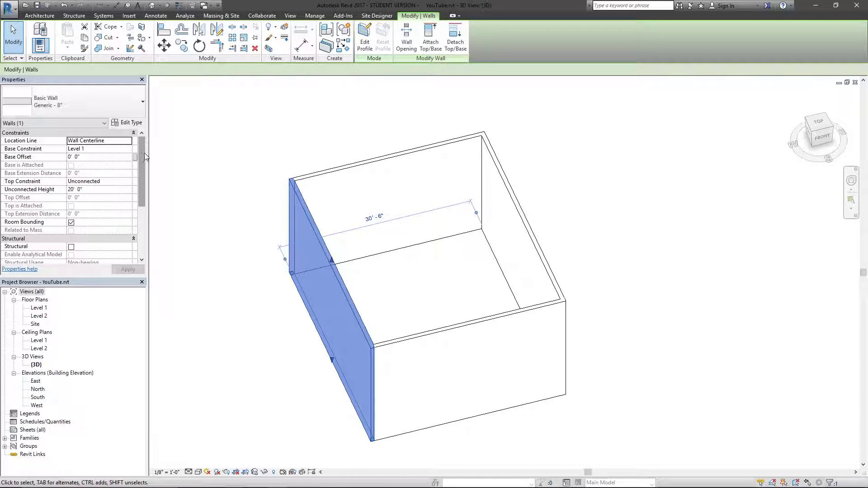
scroll(144, 152, "down", 3)
scroll(137, 137, "up", 3)
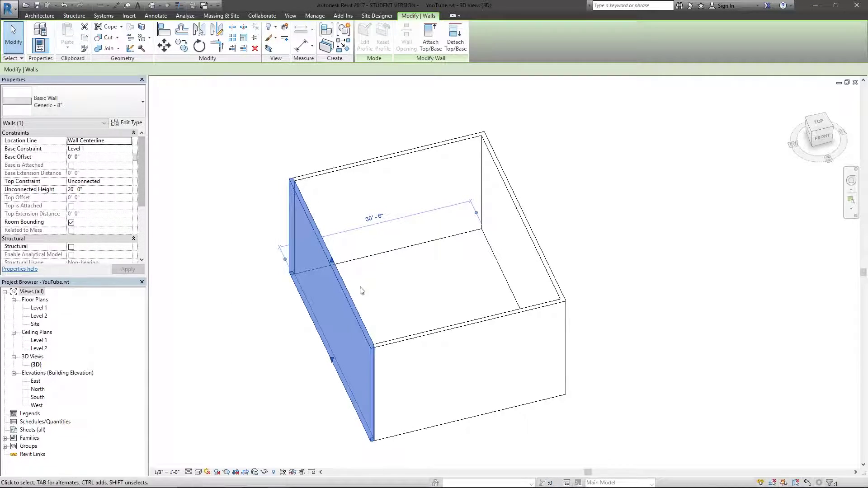
Crossing-select the left and front walls and set their Unconnected Height to 15' 0".
left_click_drag(436, 281, 353, 358)
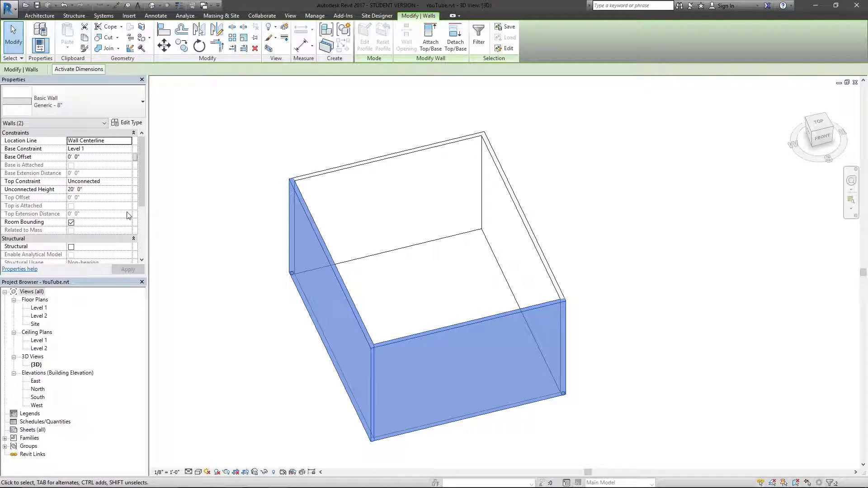
left_click(119, 189)
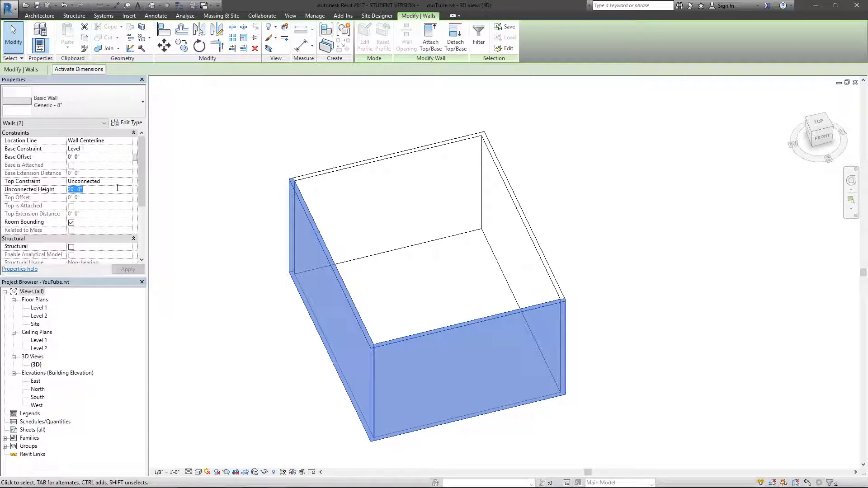
type("5")
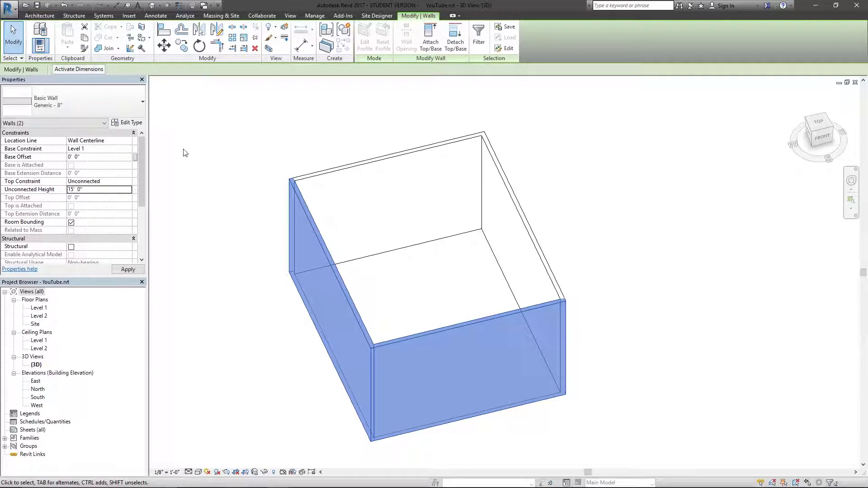
key("Escape")
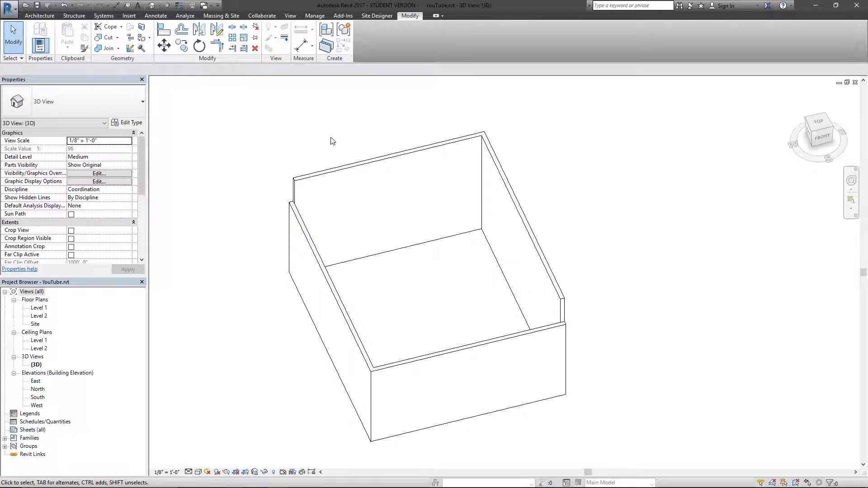
left_click(320, 259)
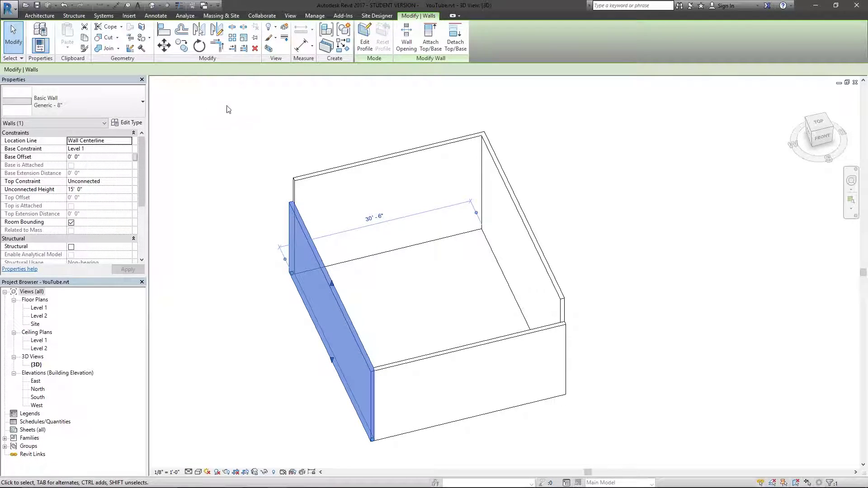
left_click(312, 180)
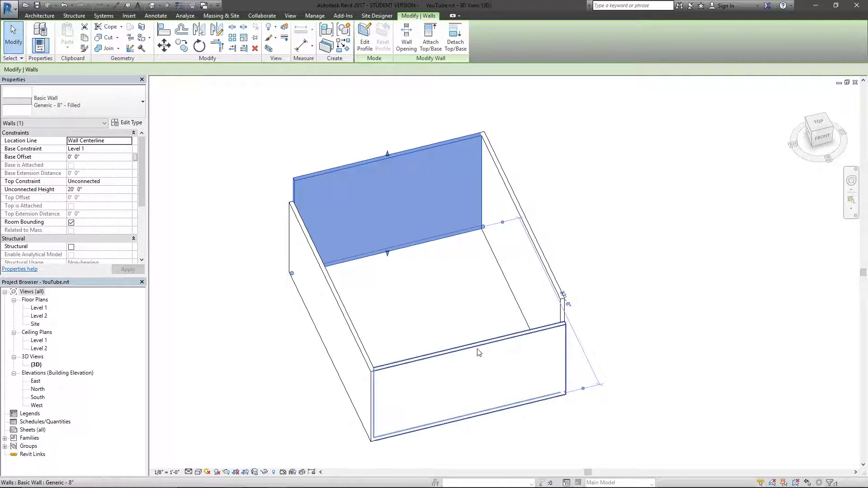
left_click(479, 353)
left_click(522, 244)
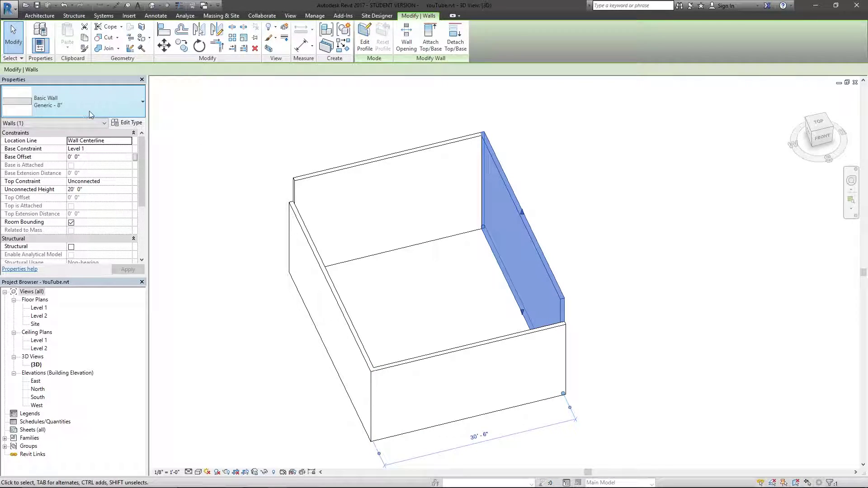
left_click(471, 355)
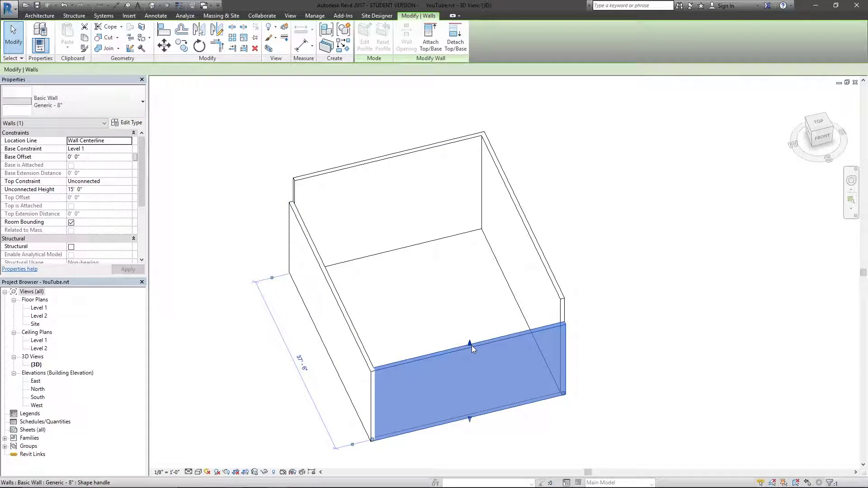
left_click(544, 269)
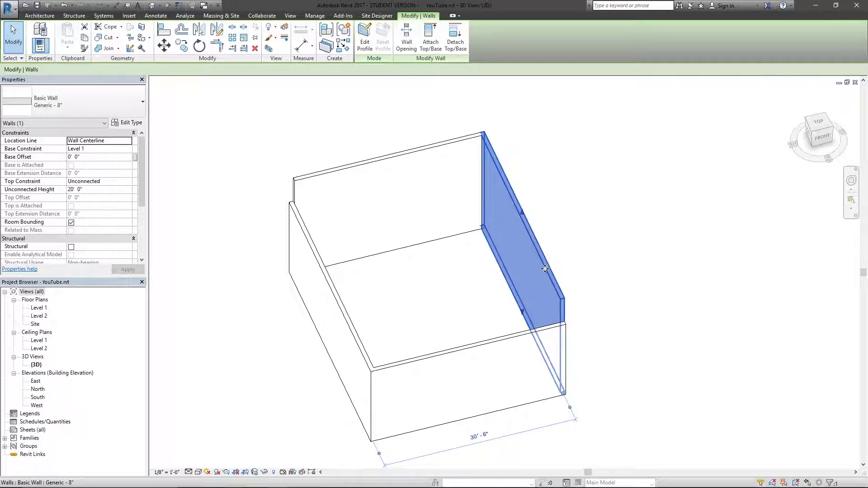
left_click(130, 123)
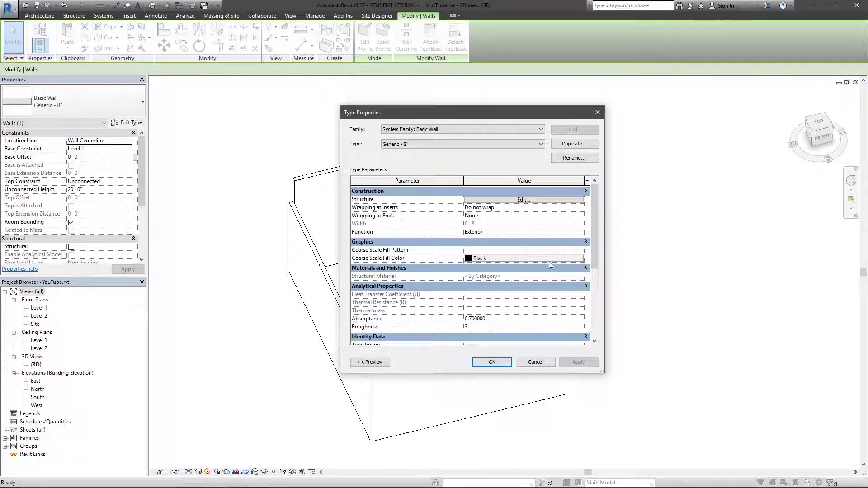
scroll(510, 237, "down", 3)
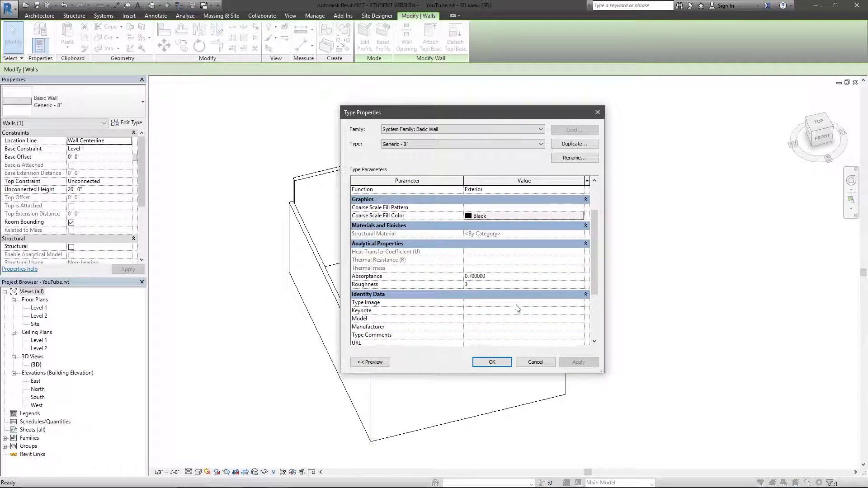
scroll(522, 251, "up", 3)
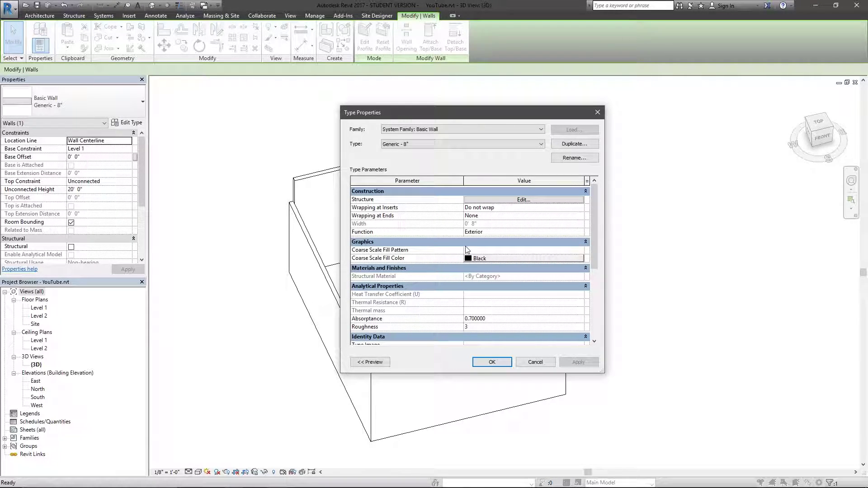
left_click(481, 363)
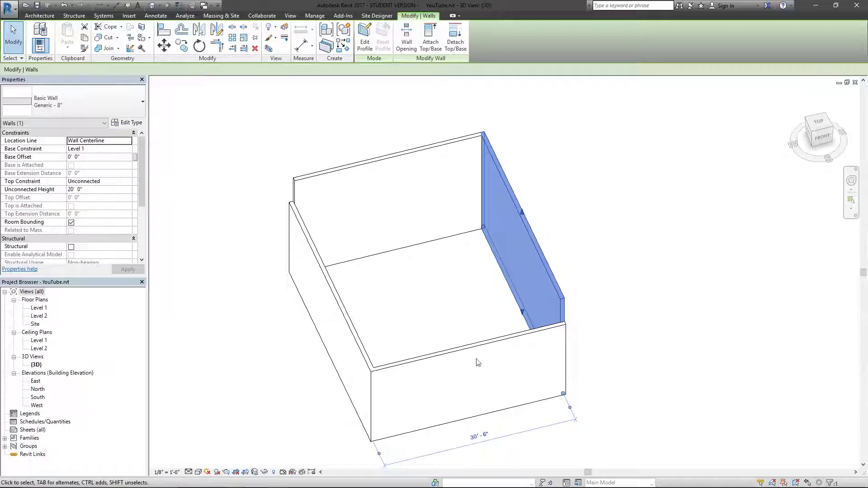
left_click(471, 303)
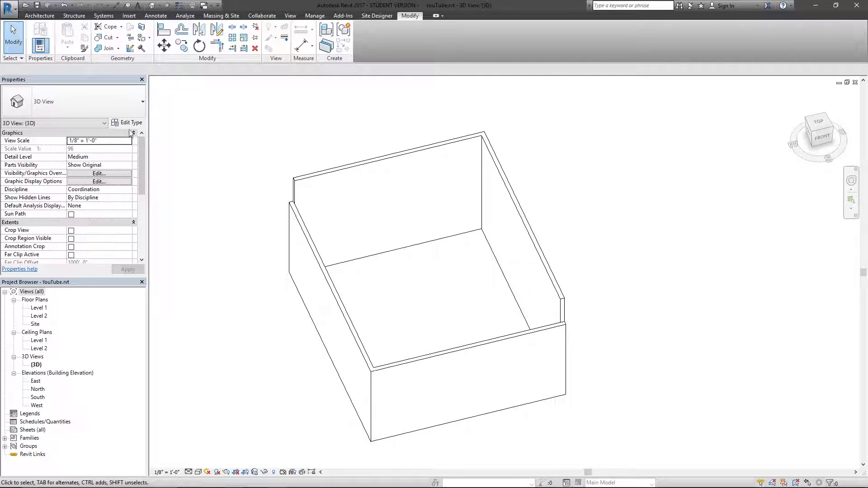
left_click_drag(425, 326, 362, 374)
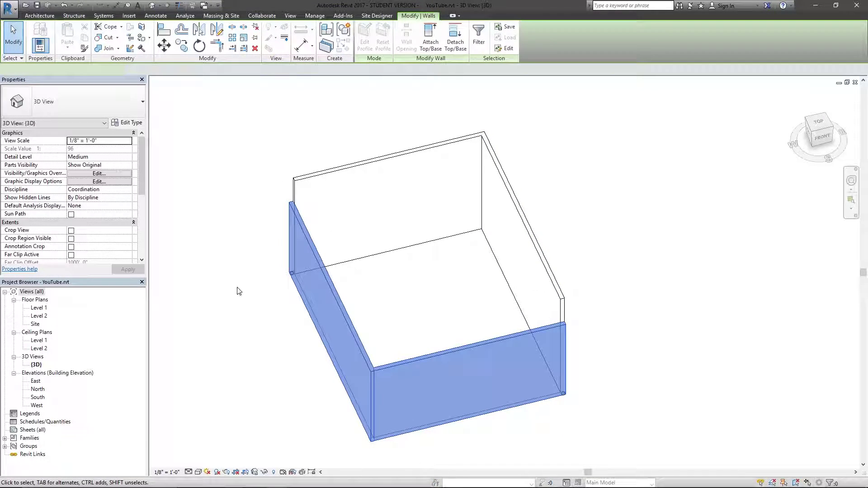
left_click(127, 122)
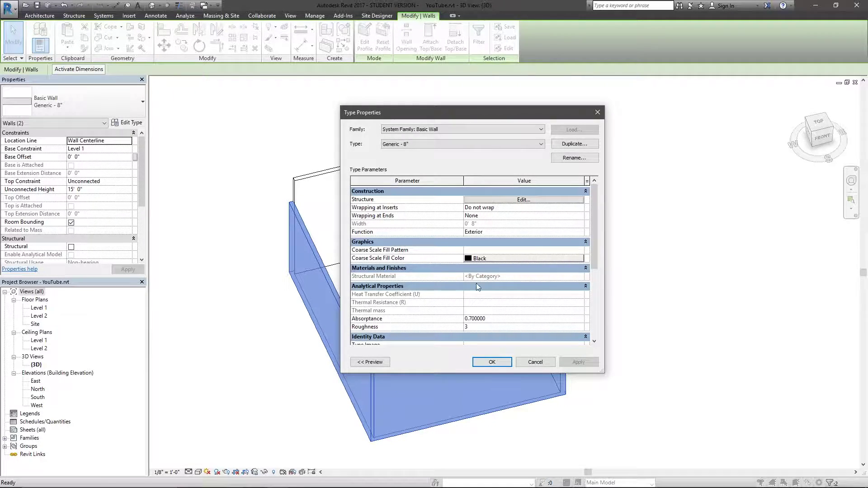
key("Escape")
key("Escape")
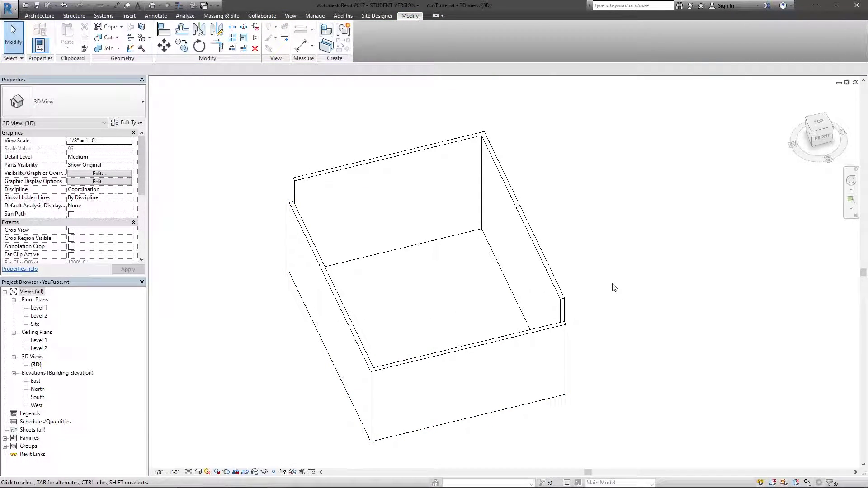
Select the left, front and right walls and scroll through the available wall types.
left_click_drag(614, 288, 360, 428)
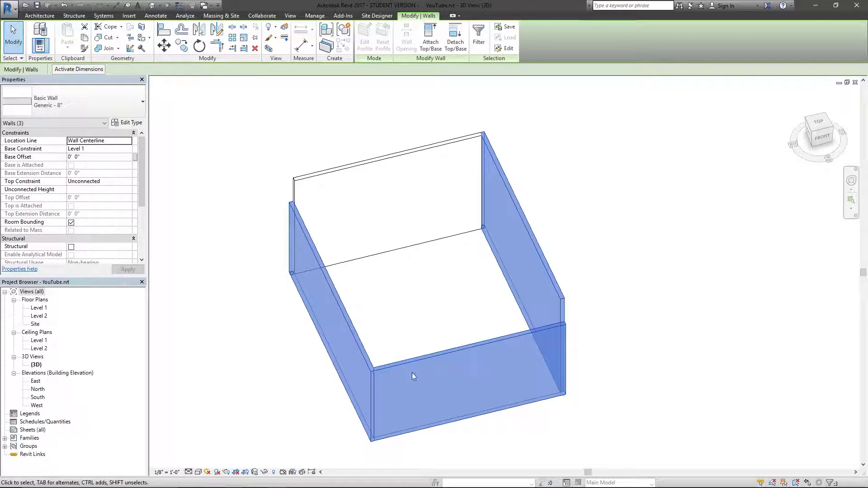
left_click(81, 103)
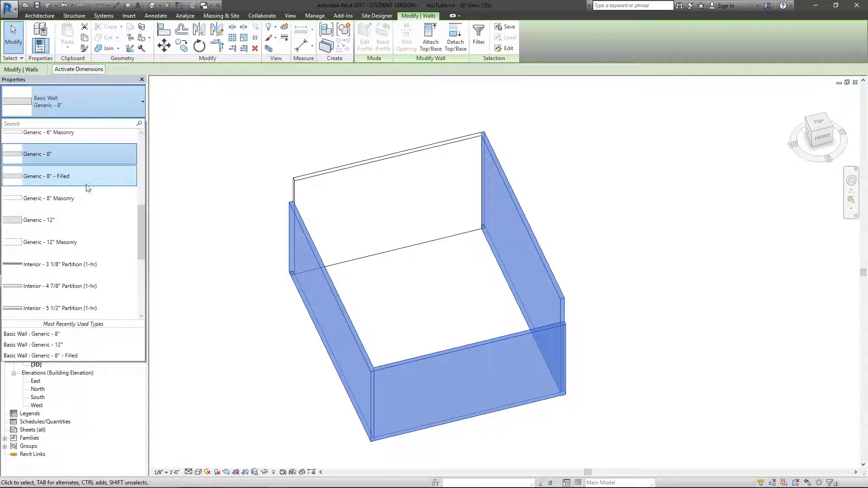
scroll(77, 184, "down", 1)
scroll(77, 185, "down", 2)
scroll(89, 221, "up", 5)
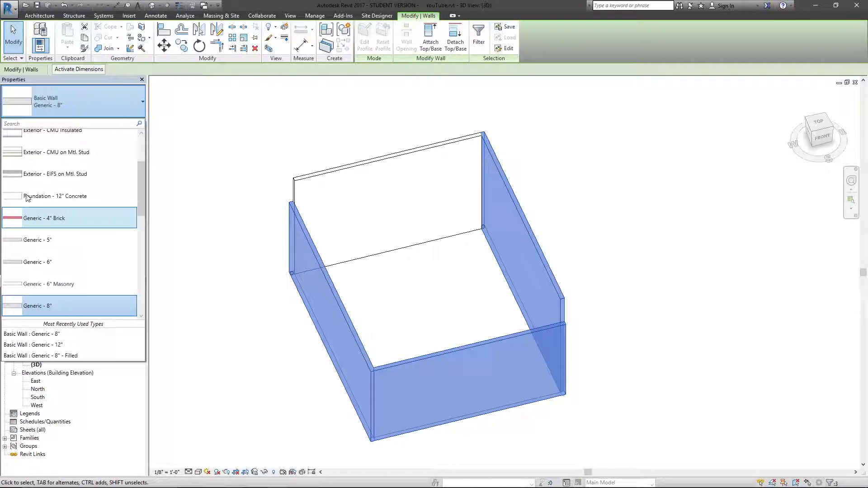
Assign Exterior - EIFS on Mtl. Stud to the three walls, then check each wall by selecting it.
left_click(54, 176)
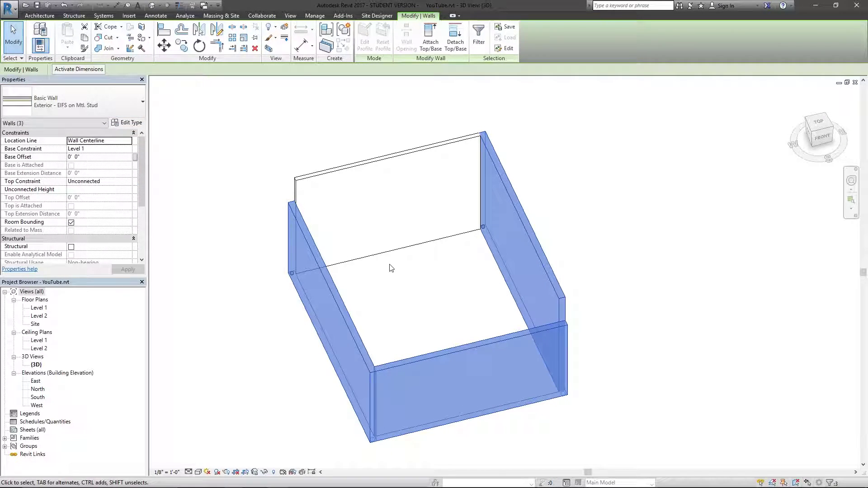
left_click(433, 305)
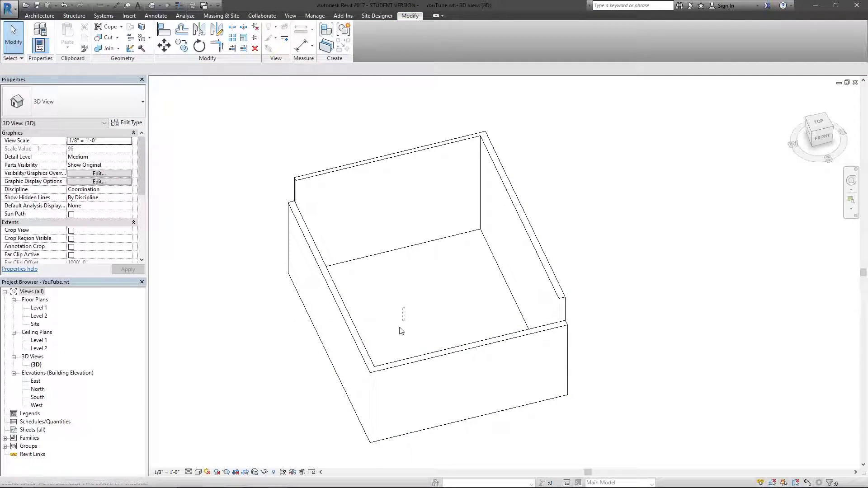
left_click_drag(405, 307, 359, 391)
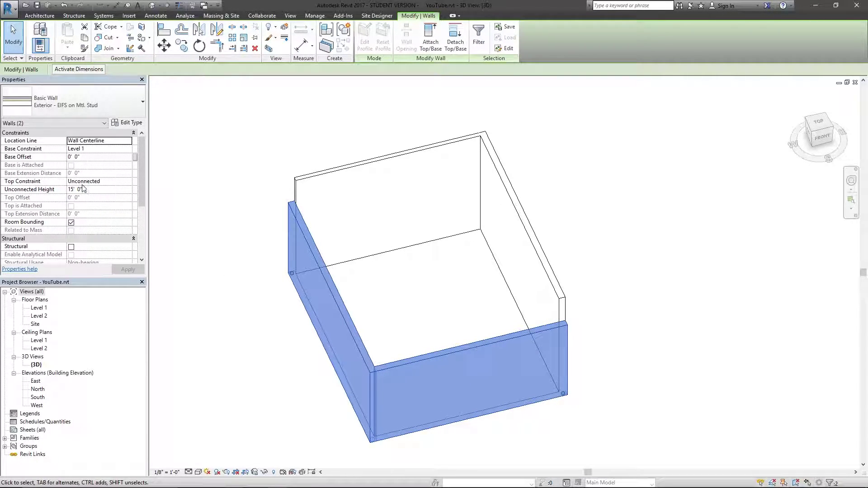
left_click(438, 286)
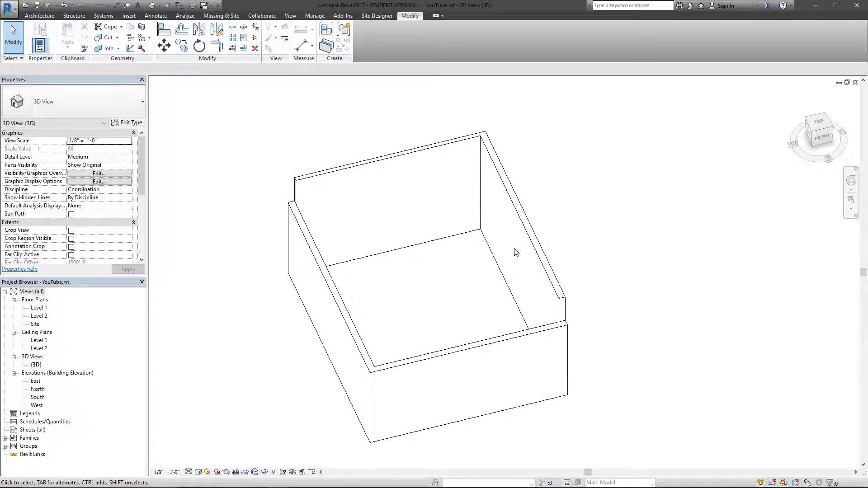
left_click(516, 248)
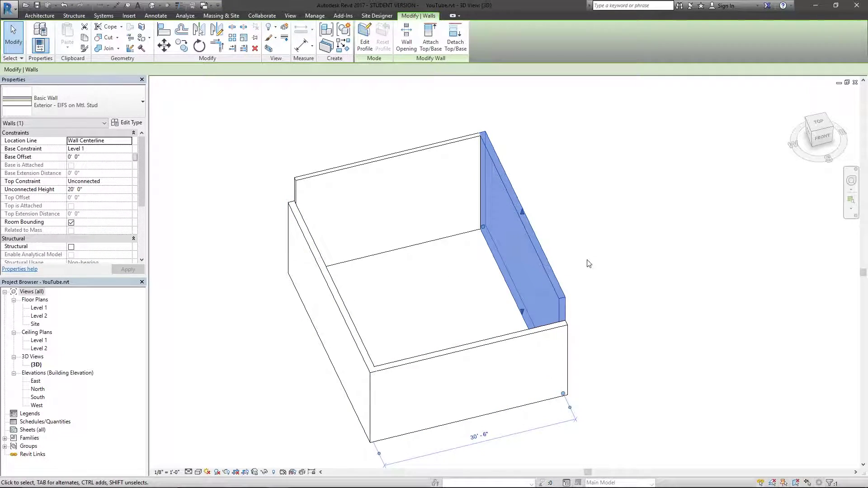
left_click(575, 261)
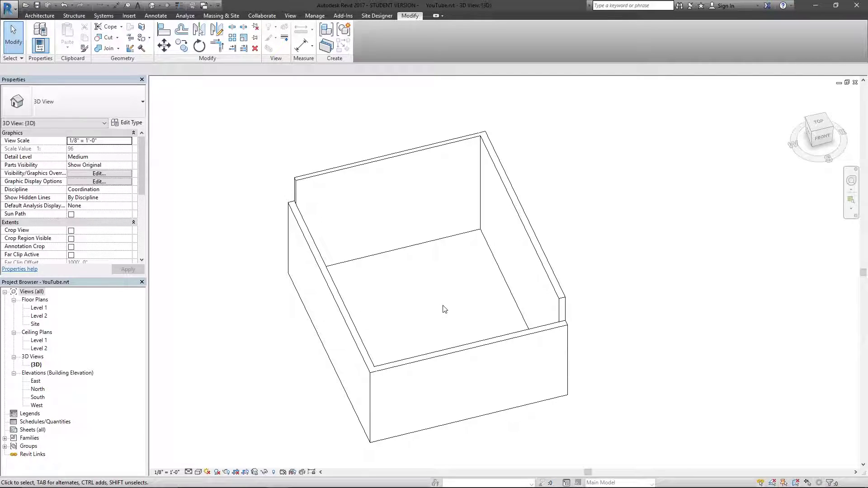
Select the front wall and set its type's metal stud layer thickness to 12".
left_click(452, 356)
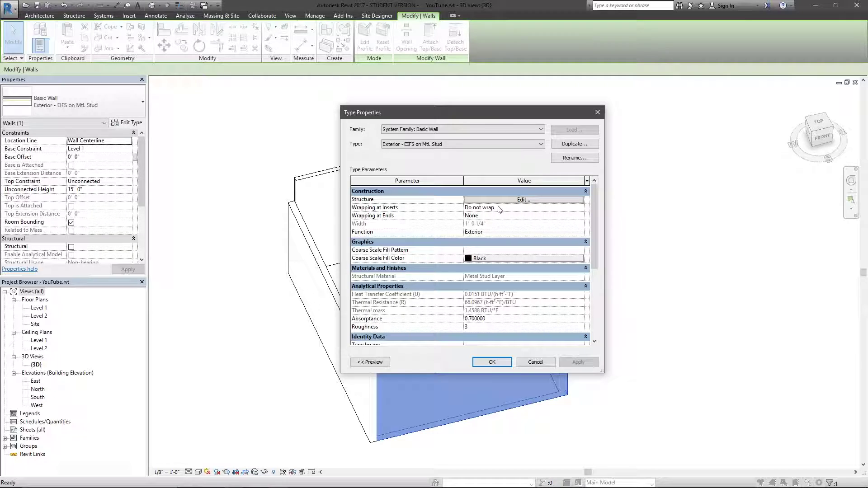
left_click(551, 200)
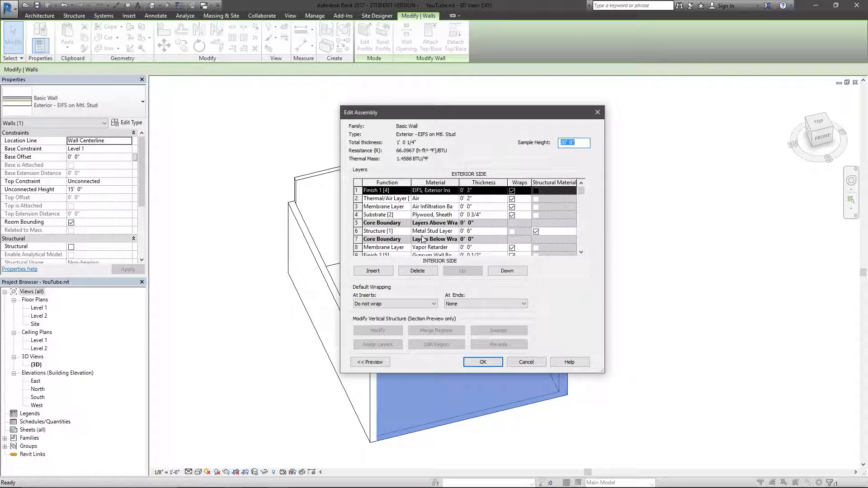
left_click(471, 231)
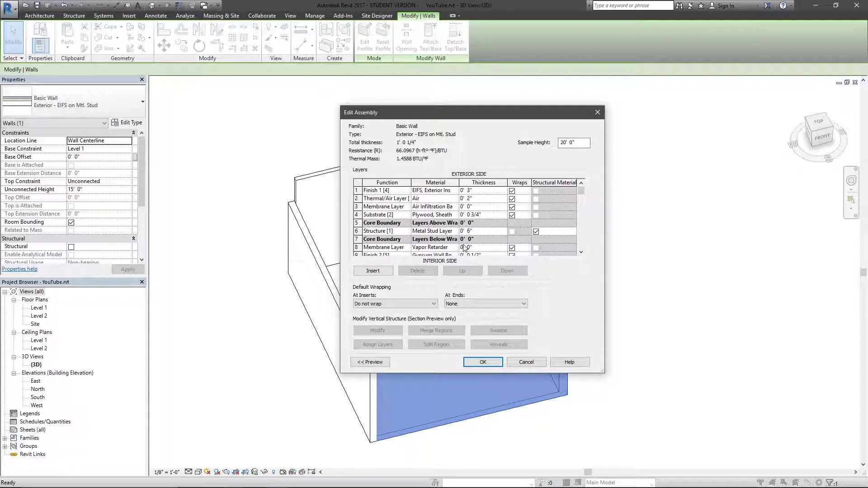
type("12")
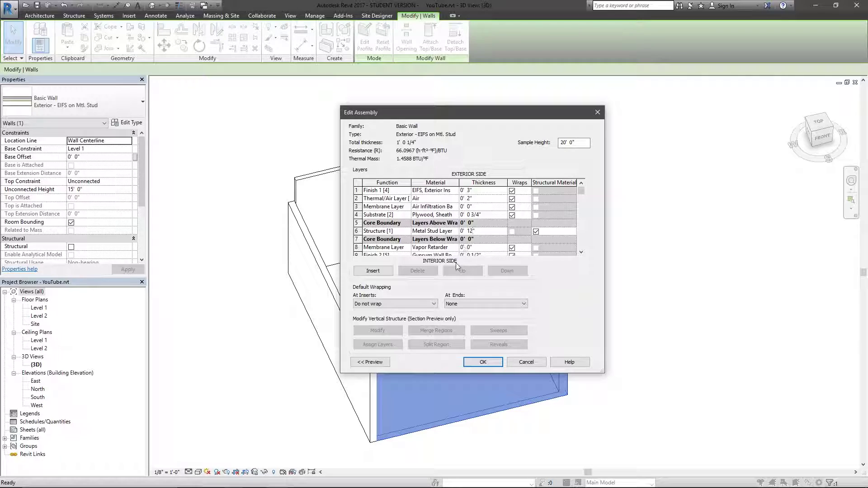
left_click(483, 363)
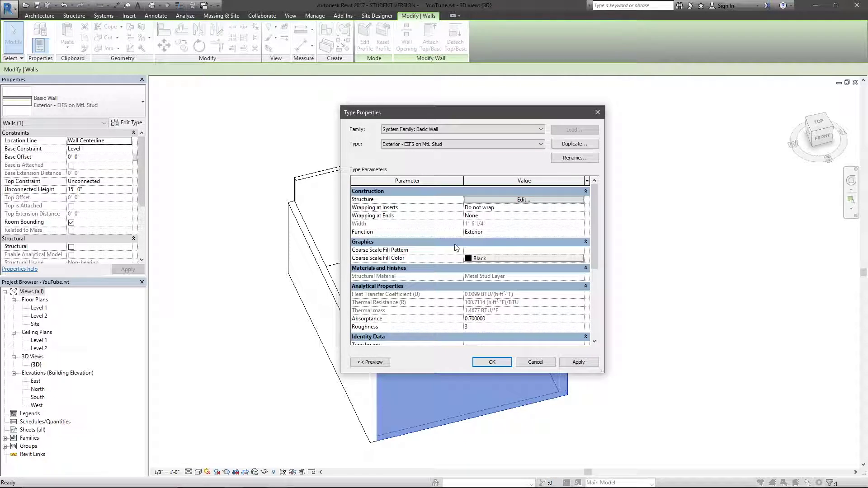
left_click(493, 362)
Select the right, front and left walls in turn, adding the front wall with Tab, then clear the selection.
key("Escape")
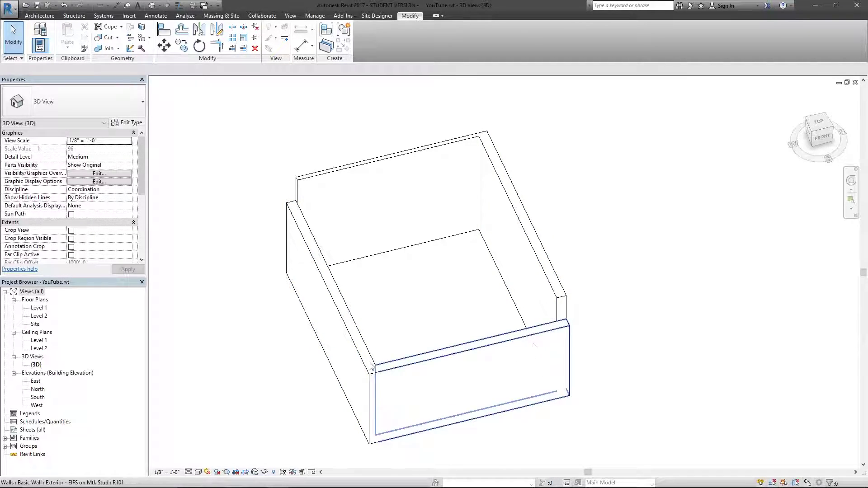
left_click(532, 243)
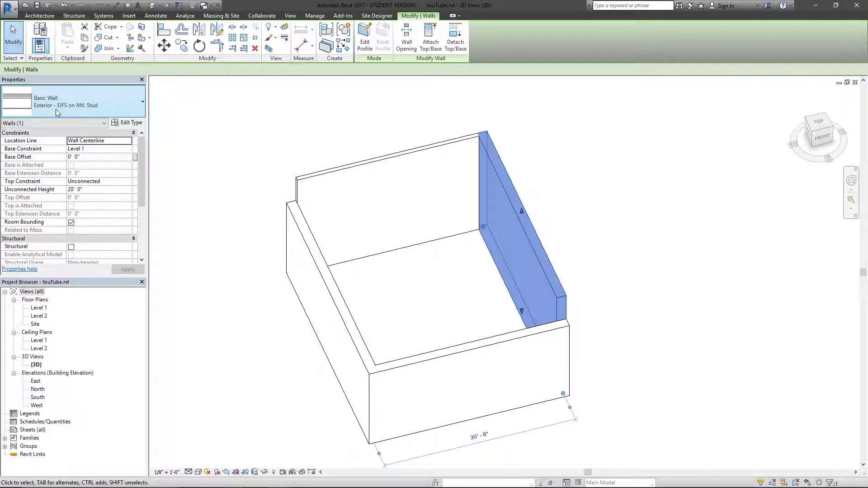
left_click(450, 355)
left_click(357, 320)
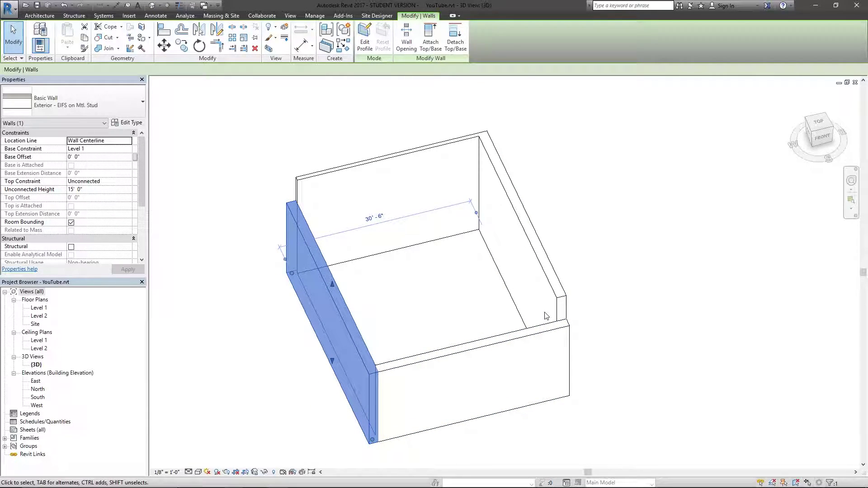
left_click(441, 330)
key("Tab")
left_click(441, 354)
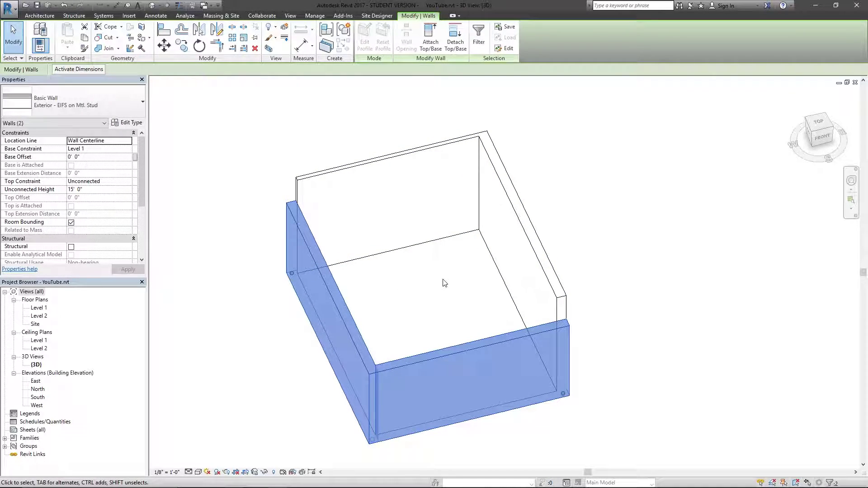
left_click(407, 309)
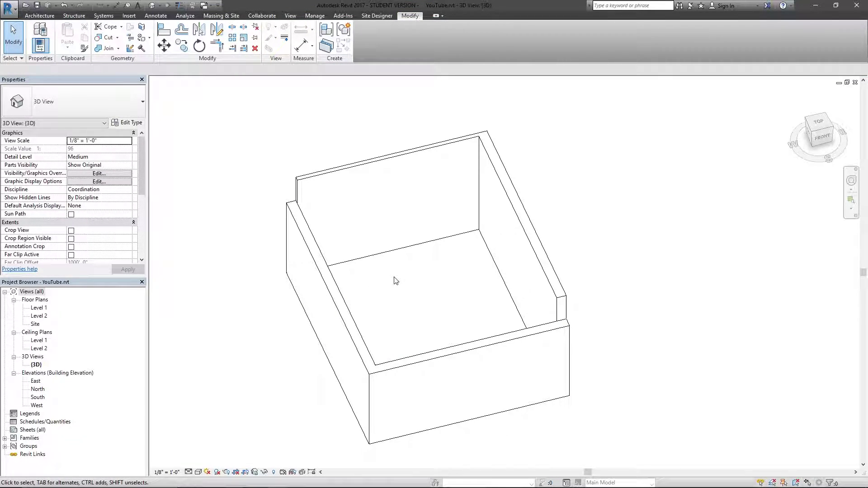
Set the front wall type's Structure layer to 0' 6" thick, accept the changes, and deselect.
left_click(470, 347)
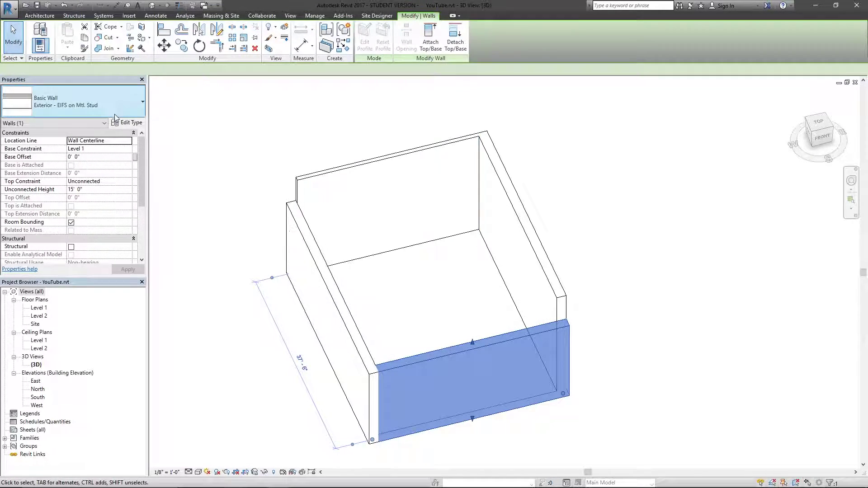
left_click(133, 124)
left_click(572, 199)
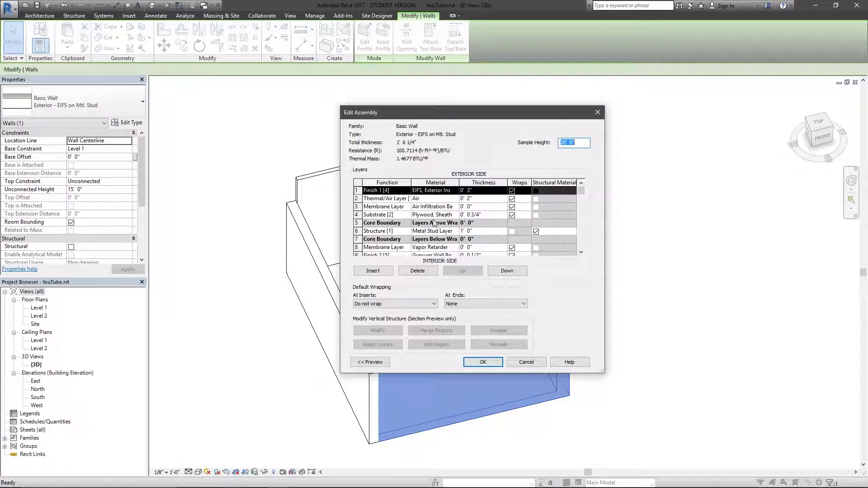
left_click(478, 230)
type("0 6")
key("Tab")
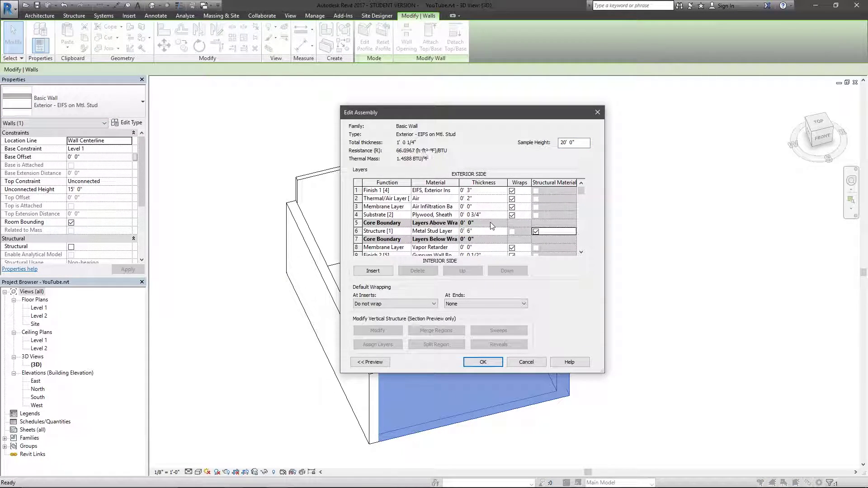
left_click(483, 362)
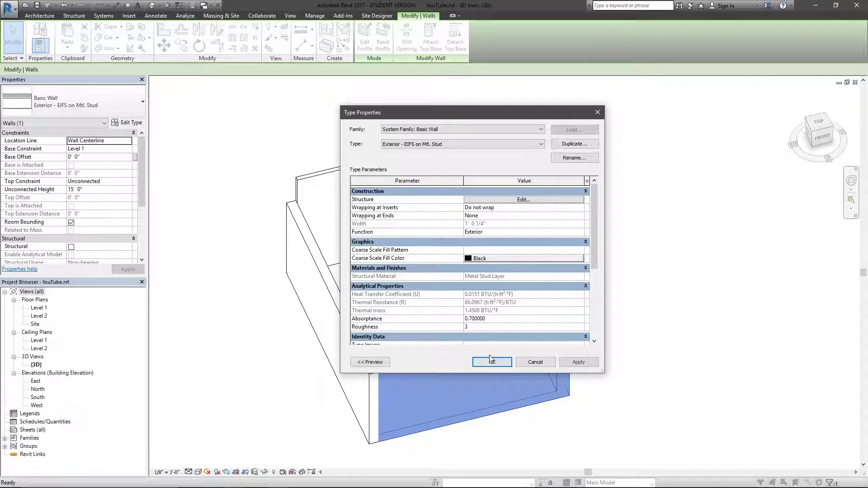
key("Return")
left_click(589, 257)
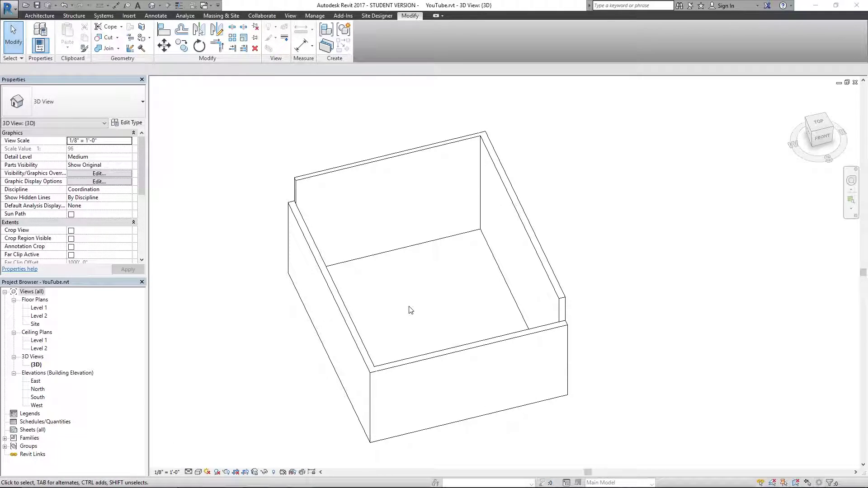
Select the left and front walls and rename their type from 'Mtl.' to 'Wood' Stud.
left_click_drag(407, 325, 343, 389)
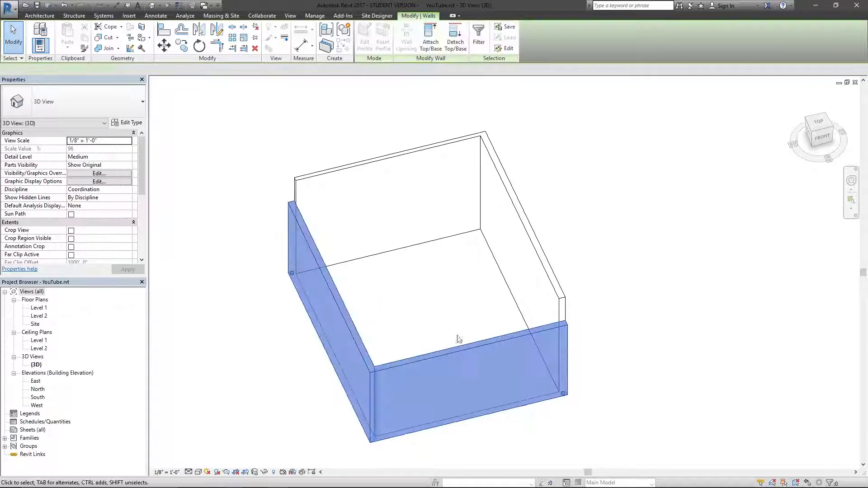
left_click(132, 125)
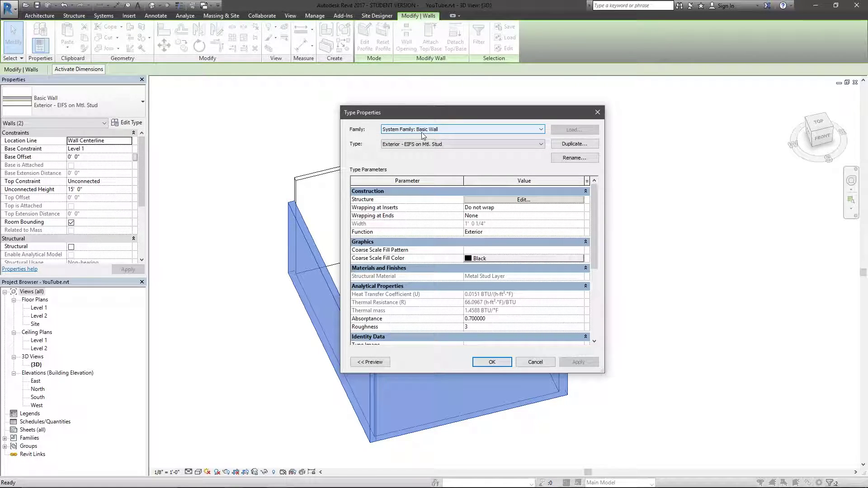
left_click(445, 143)
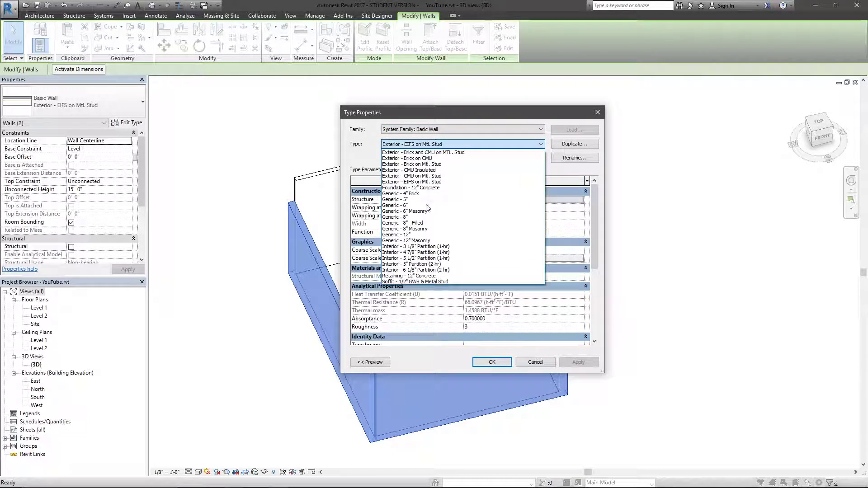
left_click(369, 154)
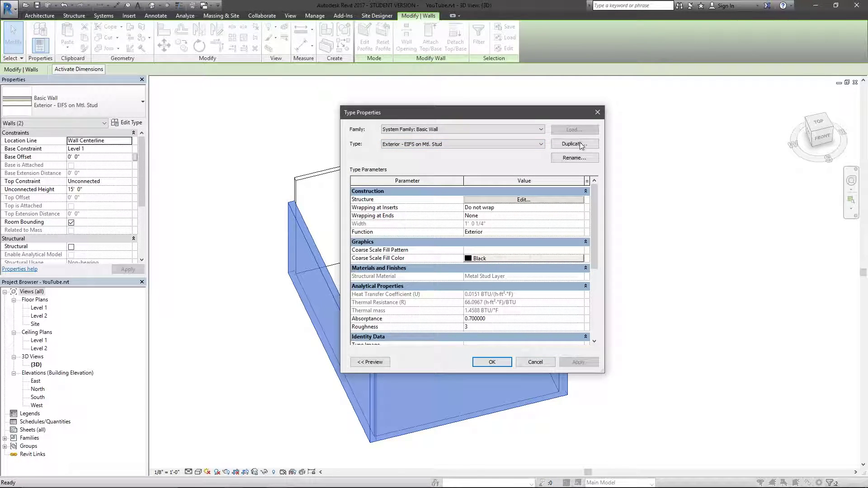
left_click(560, 160)
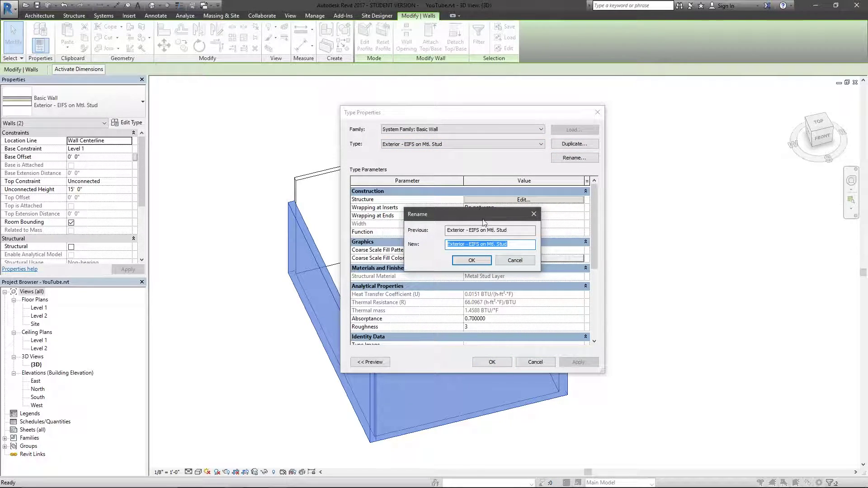
left_click(496, 246)
double_click(488, 245)
type("Wod")
key("Left")
type("o")
key("Return")
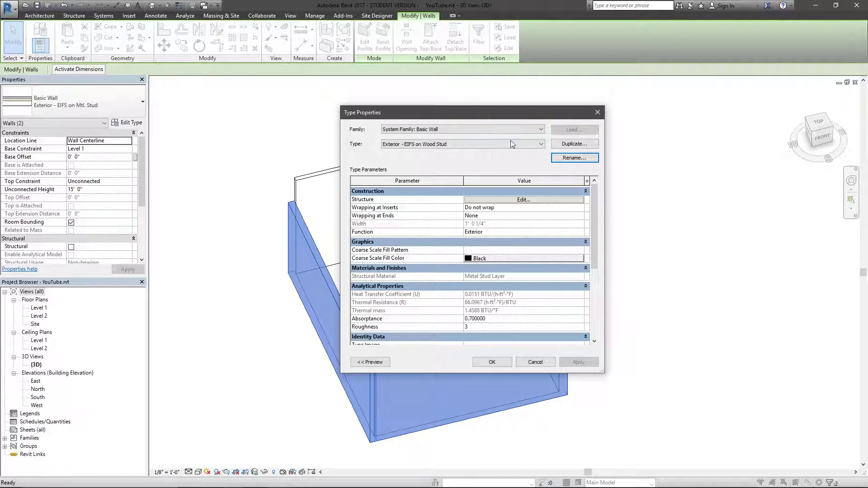
left_click(492, 362)
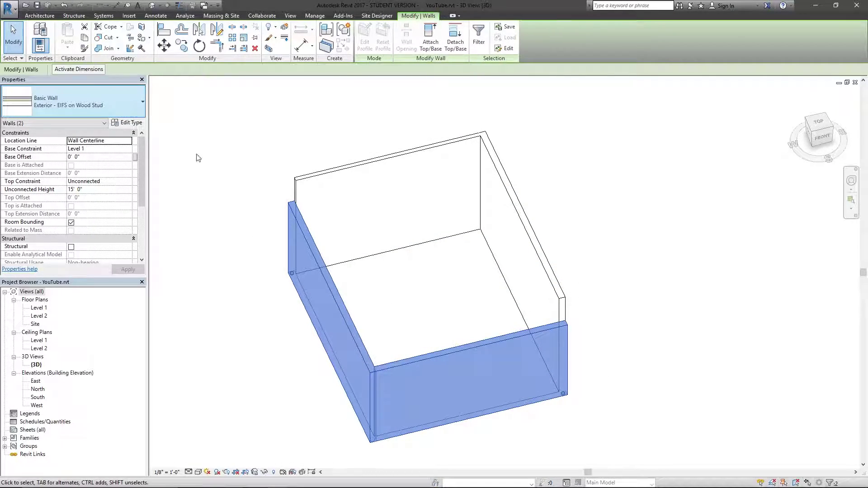
Select the box's front wall on its own.
left_click(571, 293)
key("Tab")
left_click(549, 327)
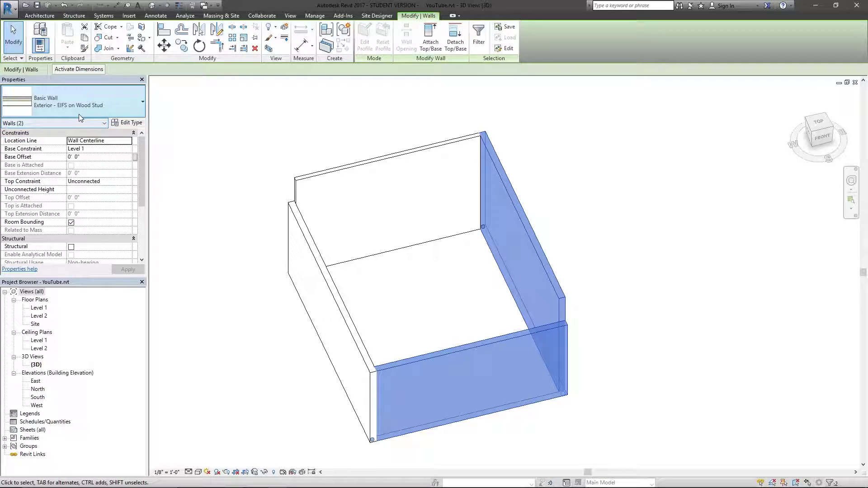
left_click(395, 311)
left_click(434, 339)
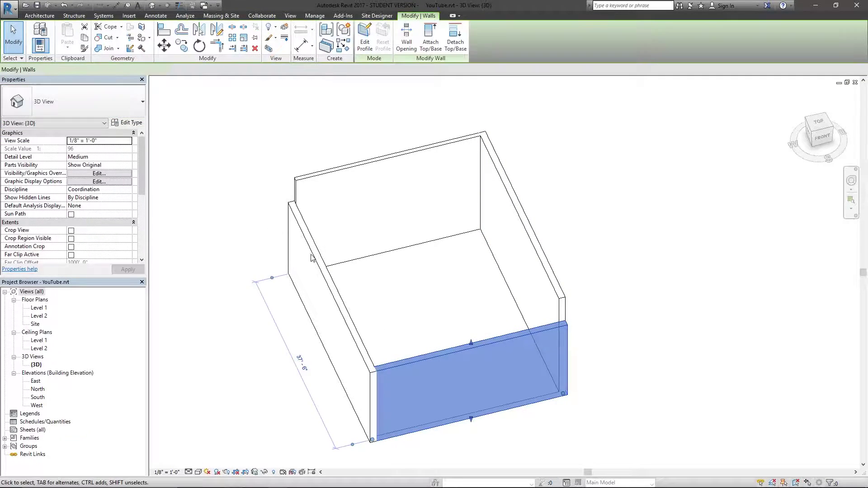
Duplicate the front wall's type as 'Exterior - EIFS on Wood Stud 2' and apply it.
left_click(128, 123)
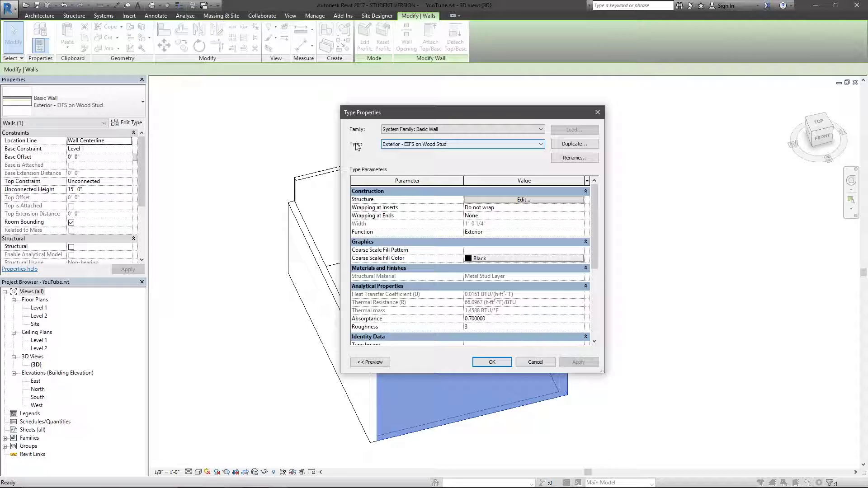
left_click(583, 145)
left_click(479, 237)
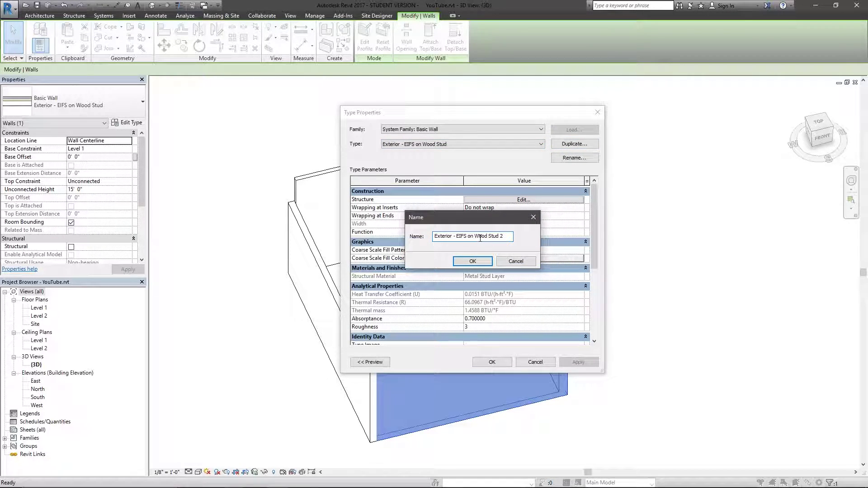
left_click(483, 262)
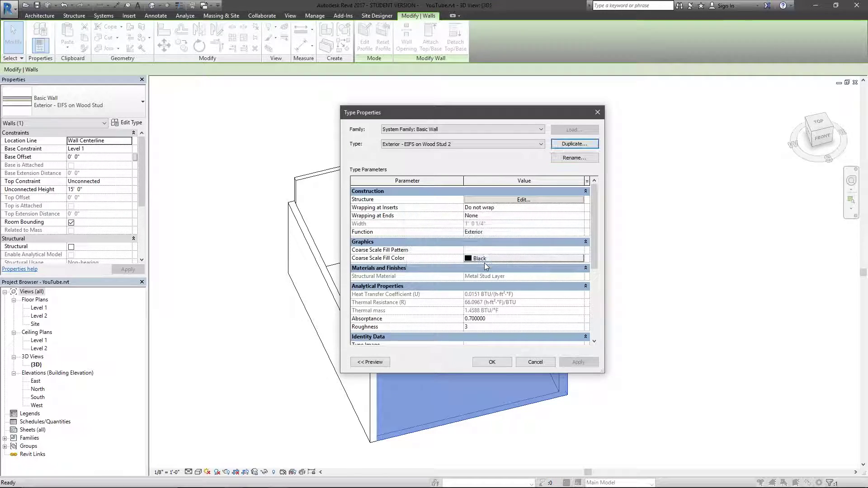
left_click(492, 361)
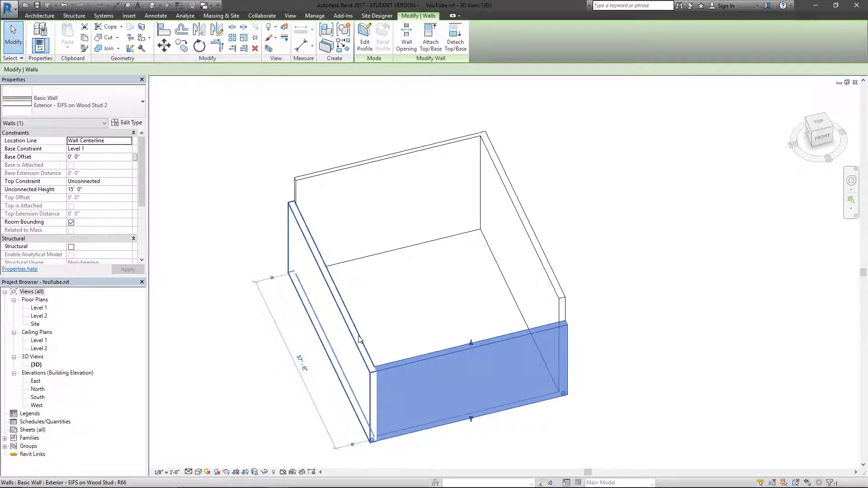
Select the right and left walls together and assign them the Exterior - EIFS on Wood Stud 2 type.
left_click(312, 271)
left_click(541, 260)
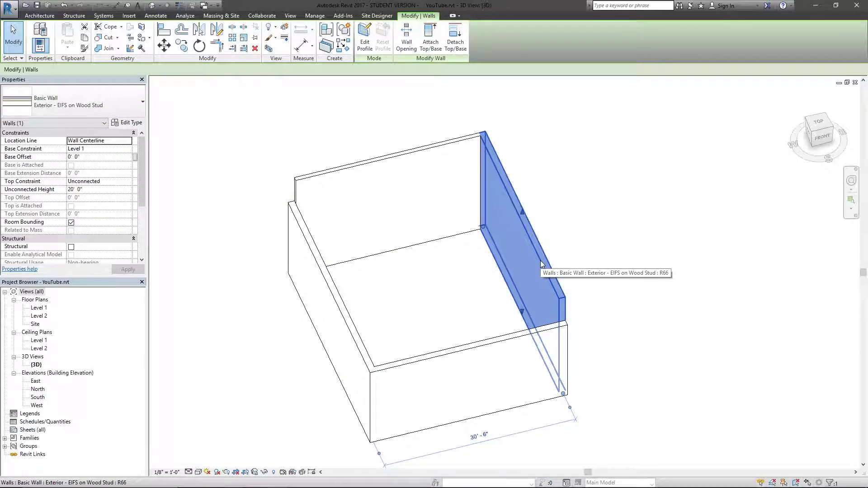
left_click(326, 317, "ctrl")
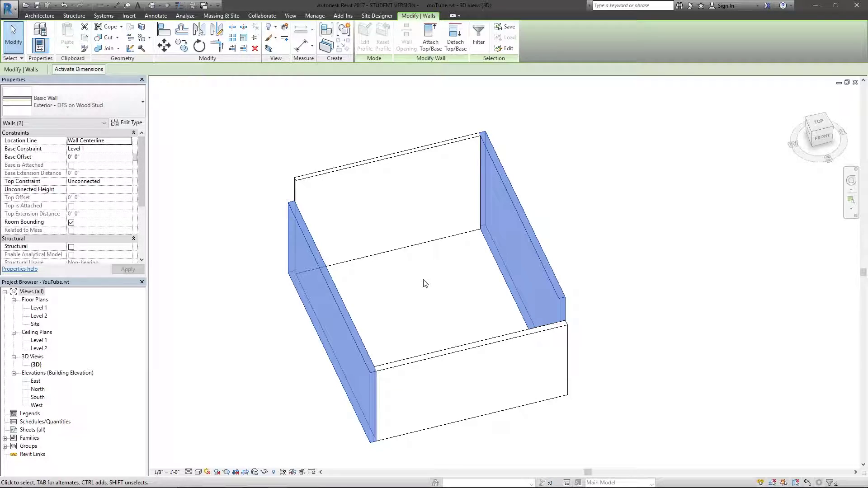
left_click(406, 306)
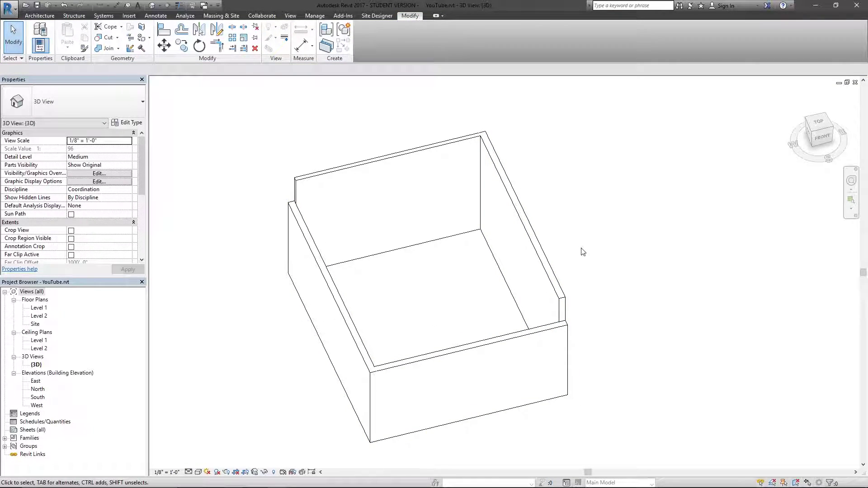
left_click(534, 271)
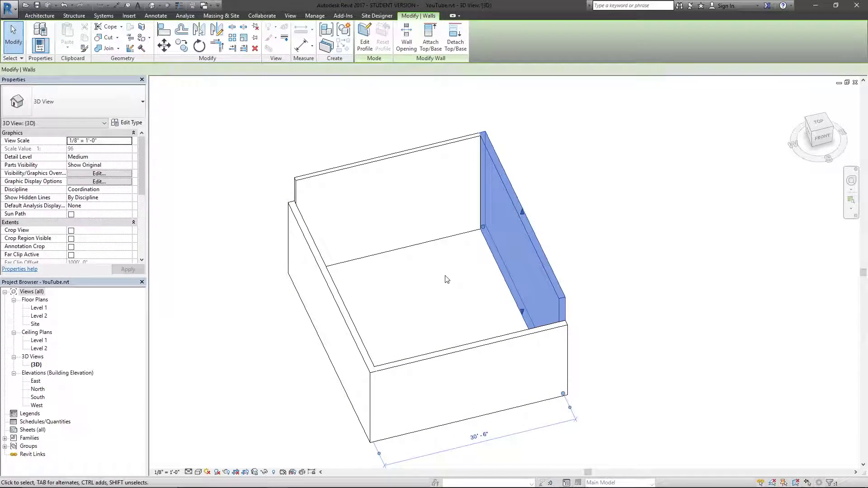
left_click(345, 332, "ctrl")
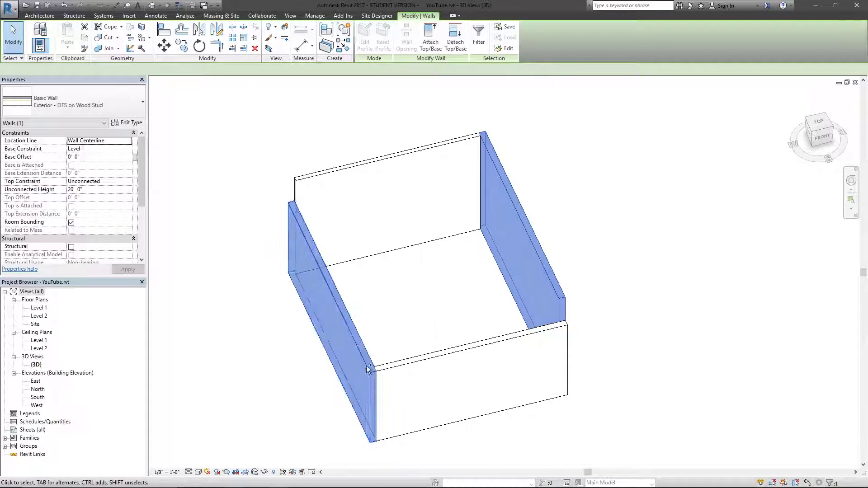
left_click(130, 108)
left_click(72, 176)
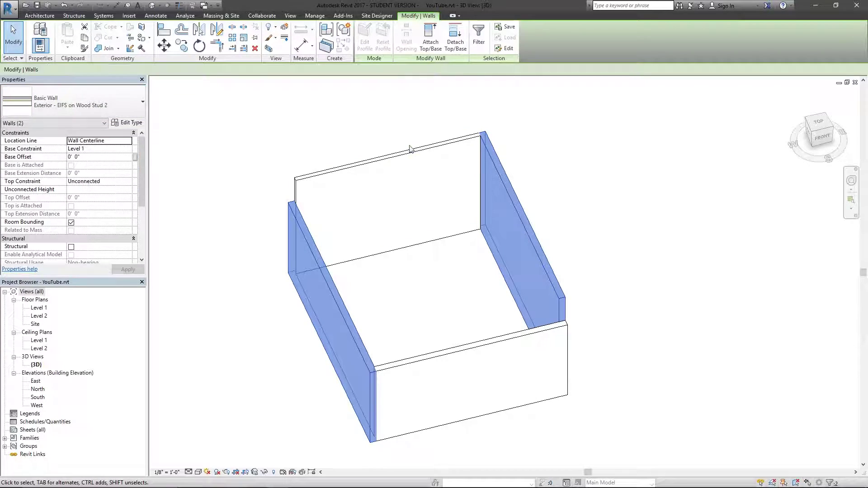
left_click(414, 298)
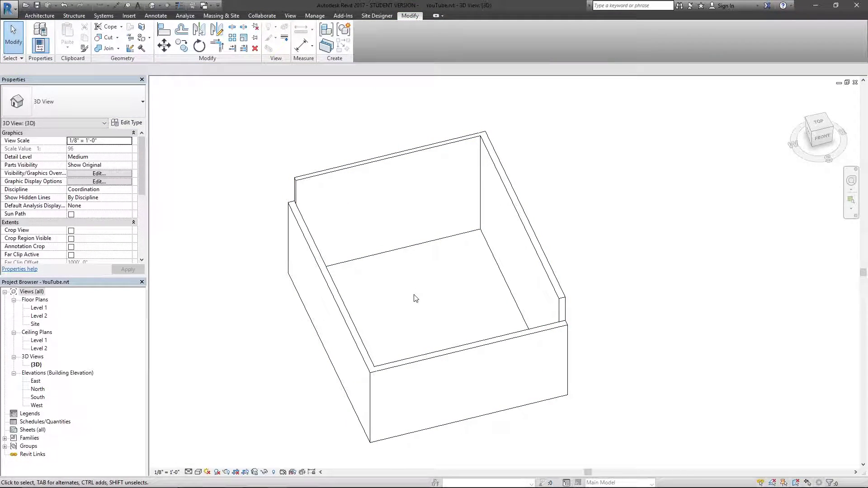